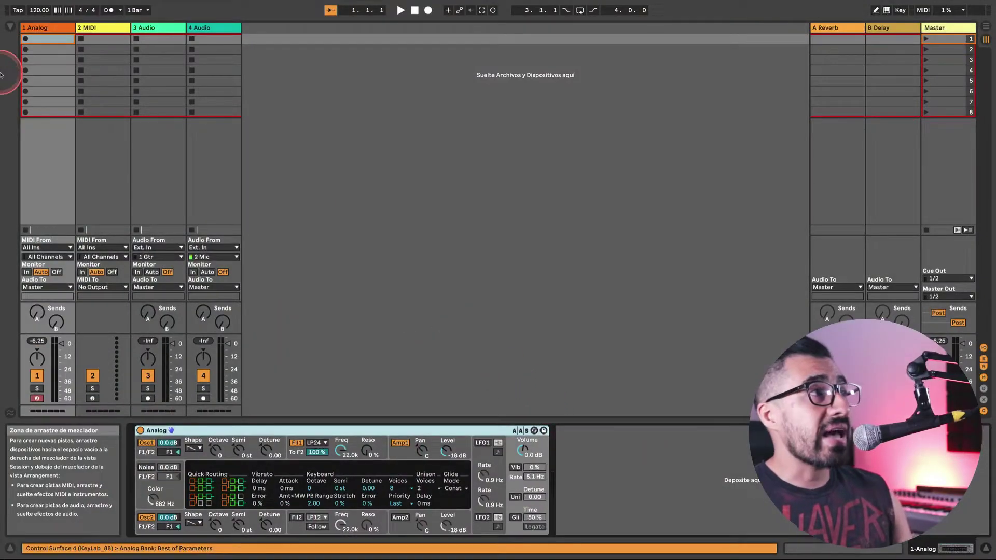
- Add an EQ Eight after the Analog instrument on the first track and expand its frequency display across the workspace
left_click(10, 26)
left_click(30, 126)
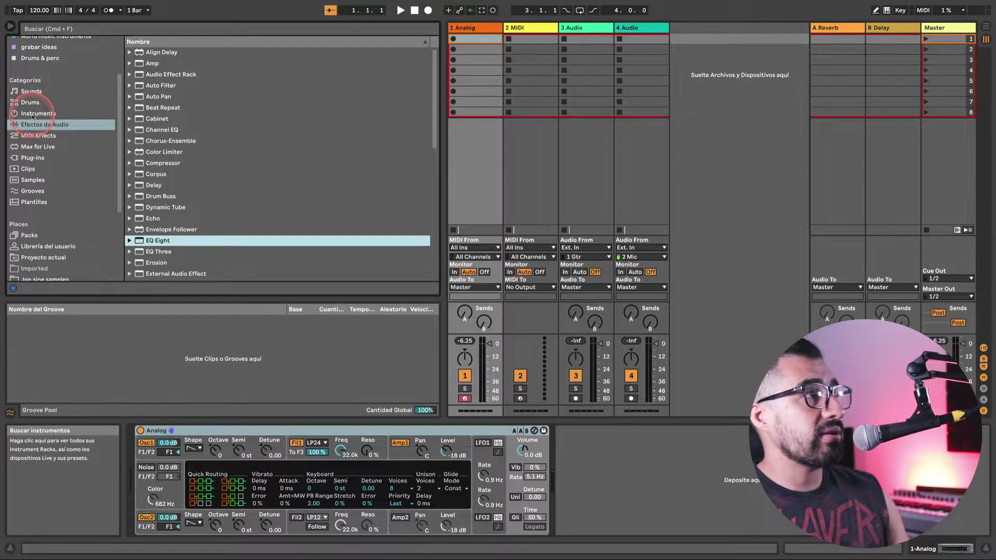
left_click(38, 113)
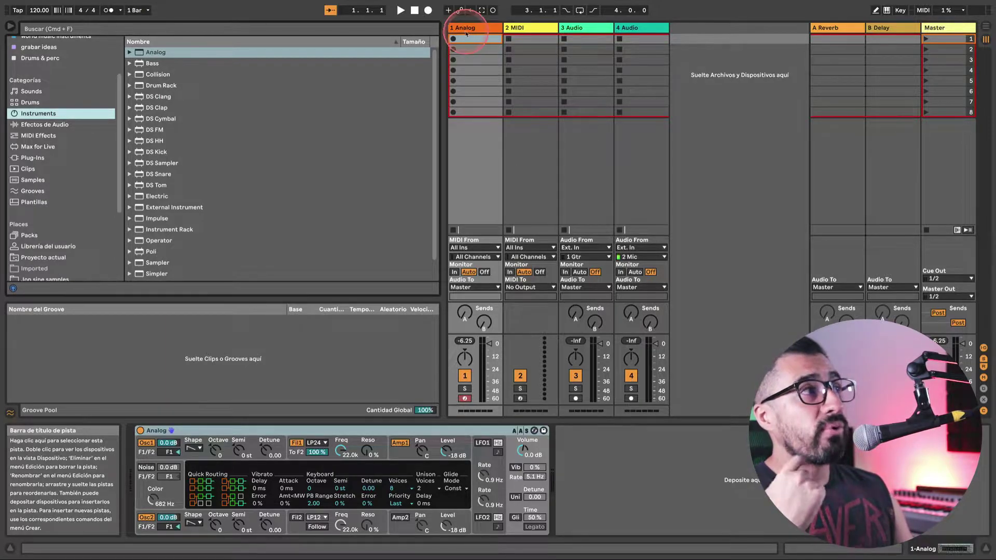
left_click(54, 126)
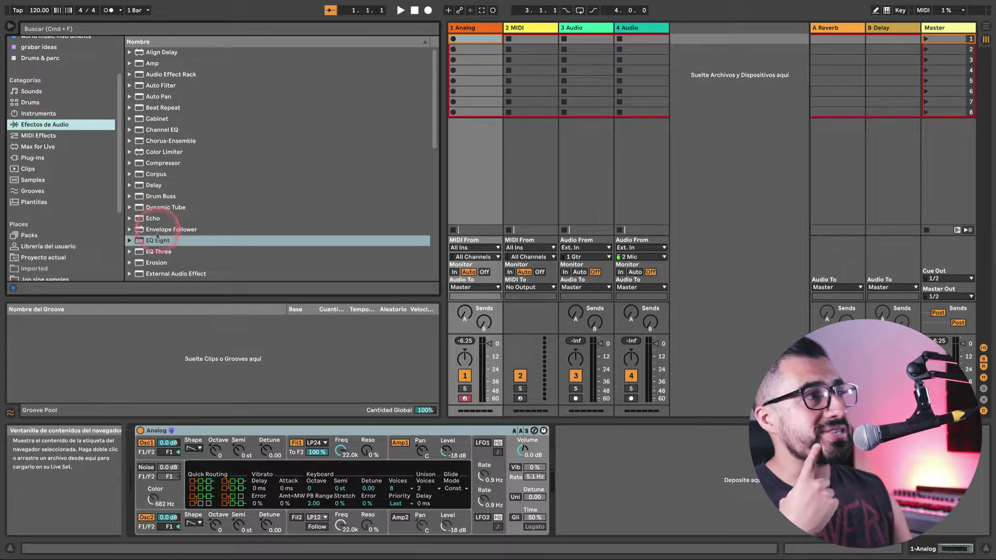
left_click_drag(142, 243, 565, 438)
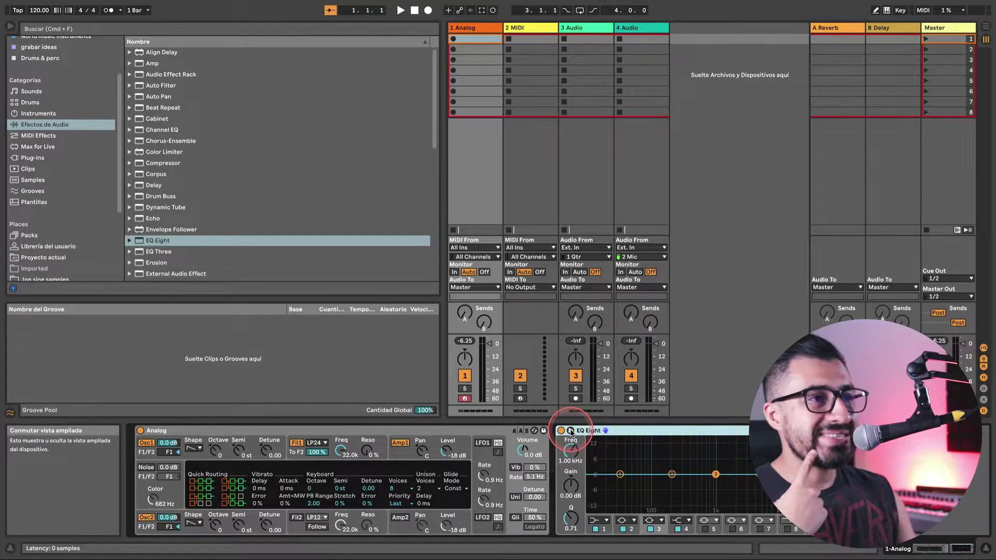
left_click(571, 431)
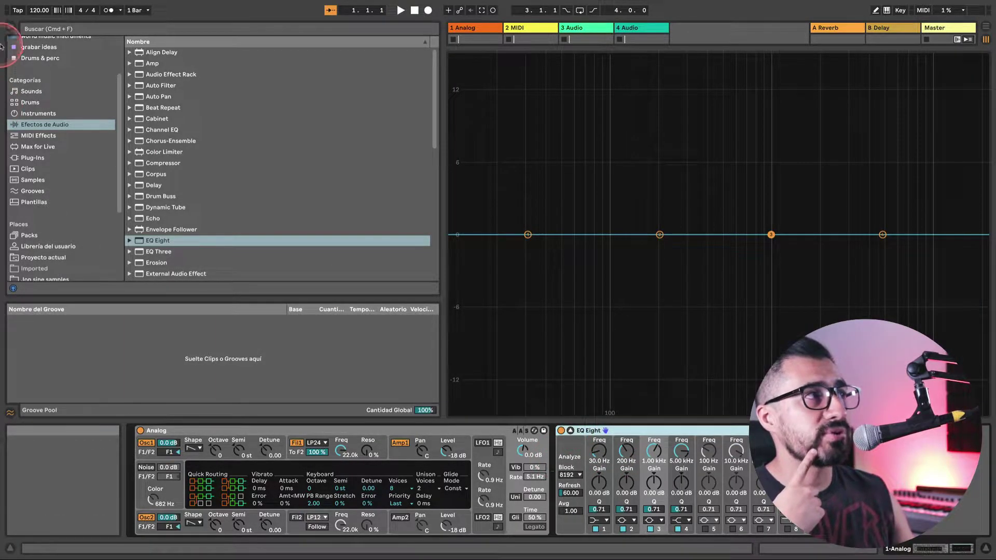
left_click(11, 30)
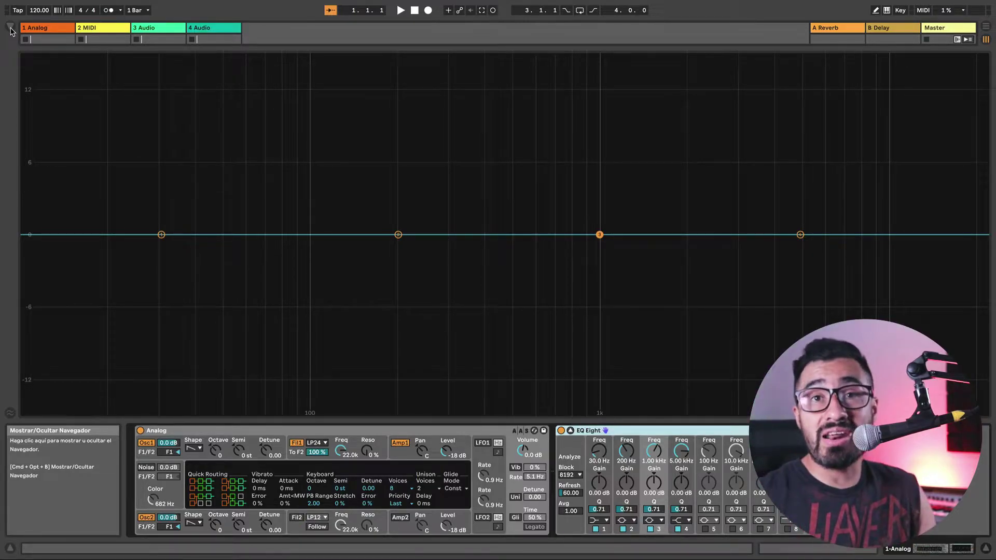
- Switch to the web browser and examine the Analog section of the Ableton Live 11 manual with its signal-flow diagram
key("super+Tab")
key("super+Tab")
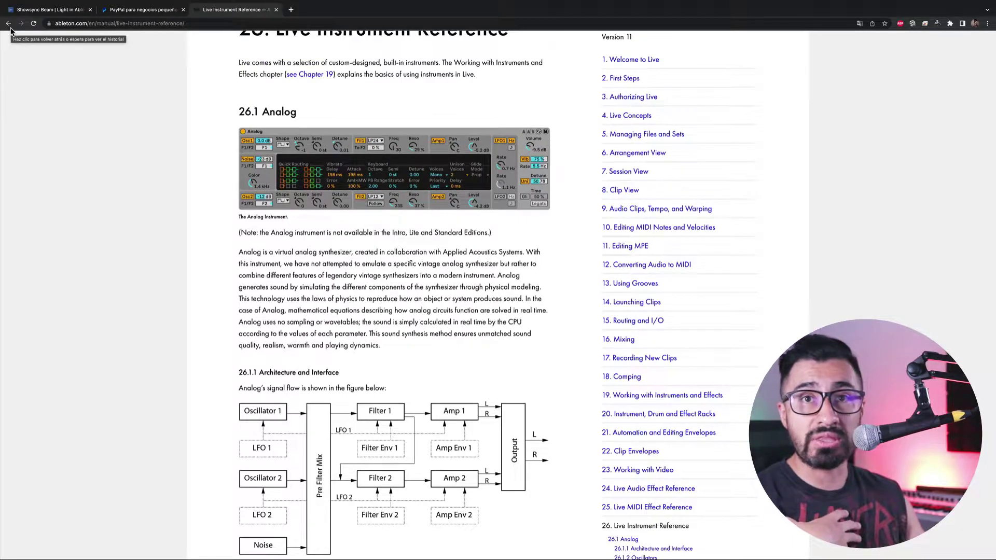
scroll(173, 208, "up", 3)
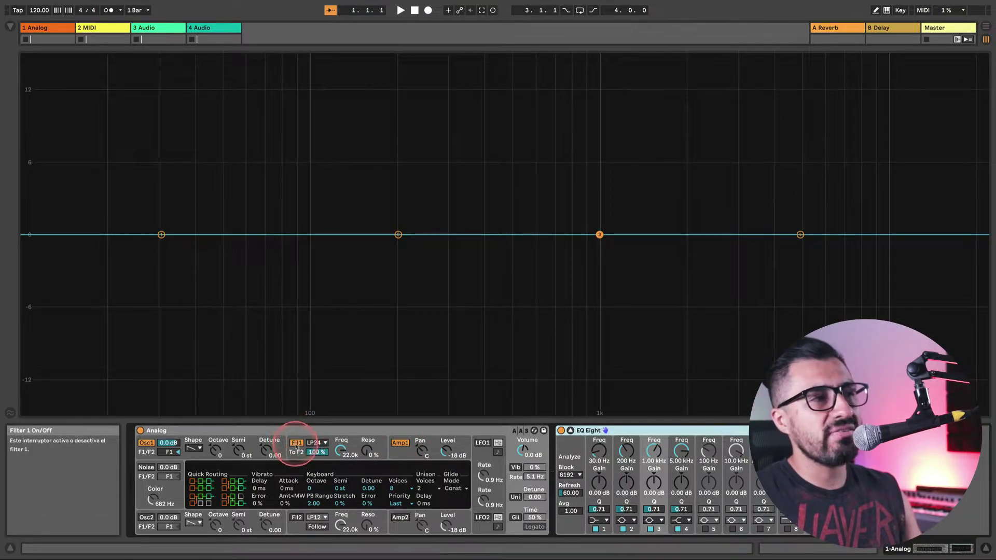
- Turn off Filter 1 in Analog and display Oscillator 1's parameters
left_click(296, 443)
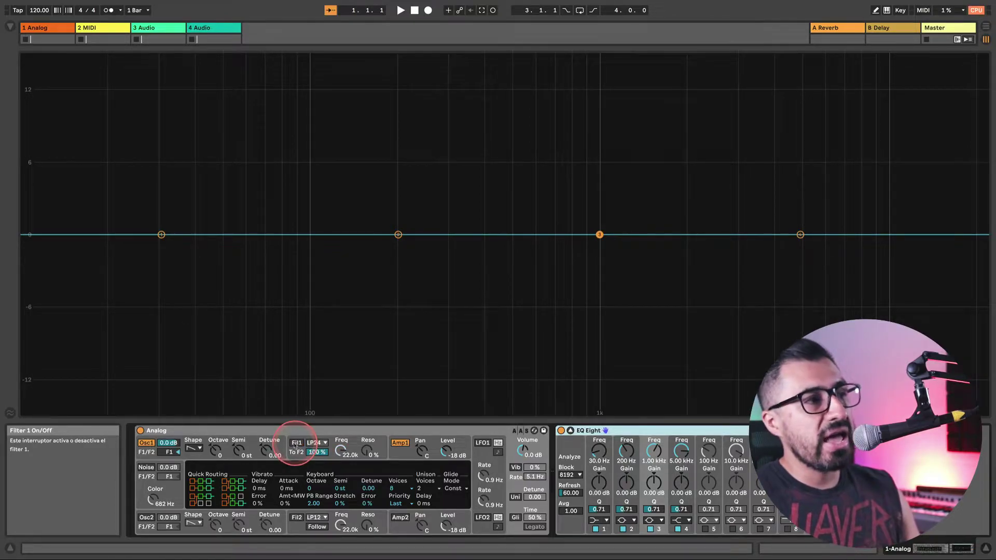
left_click(199, 457)
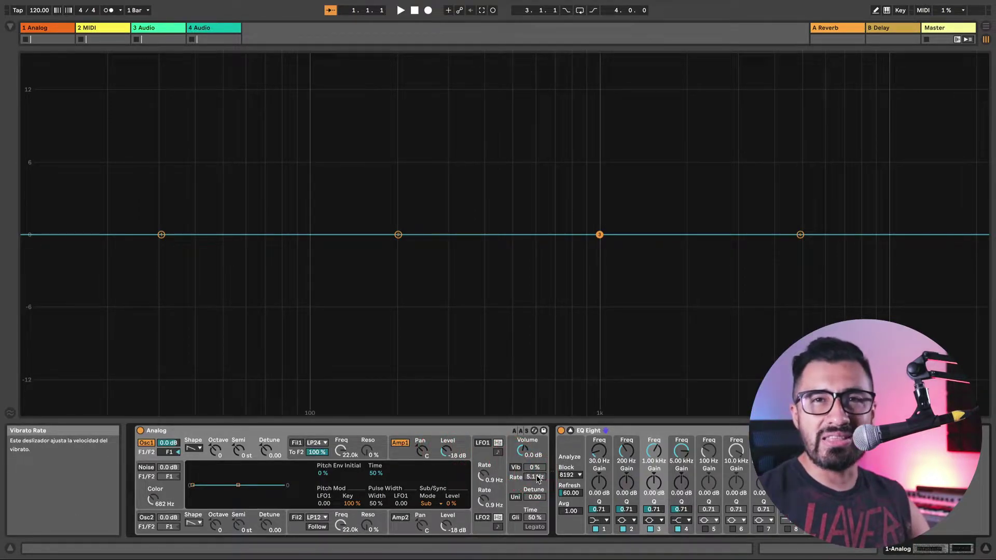
left_click(282, 469)
left_click(213, 469)
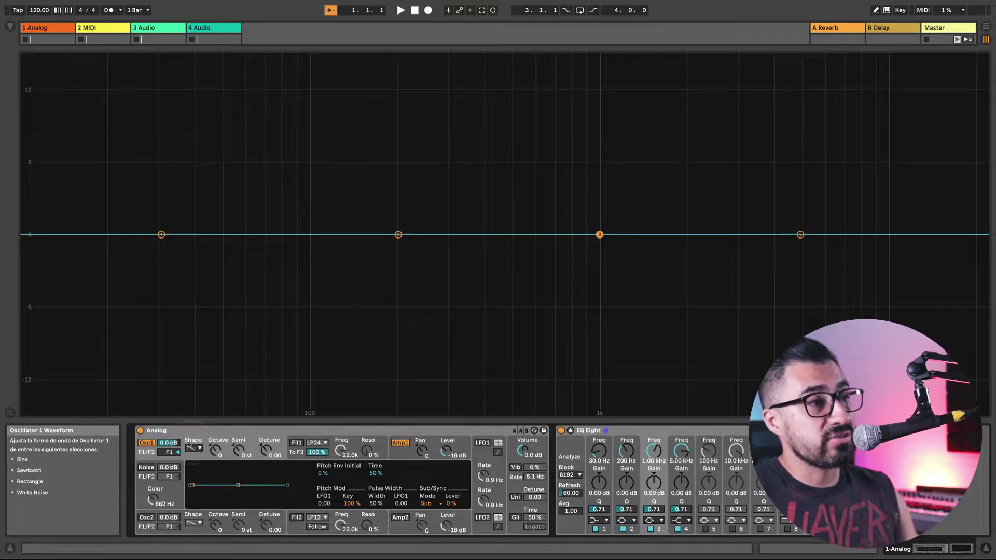
- Set Oscillator 1's waveform to sine
left_click(192, 449)
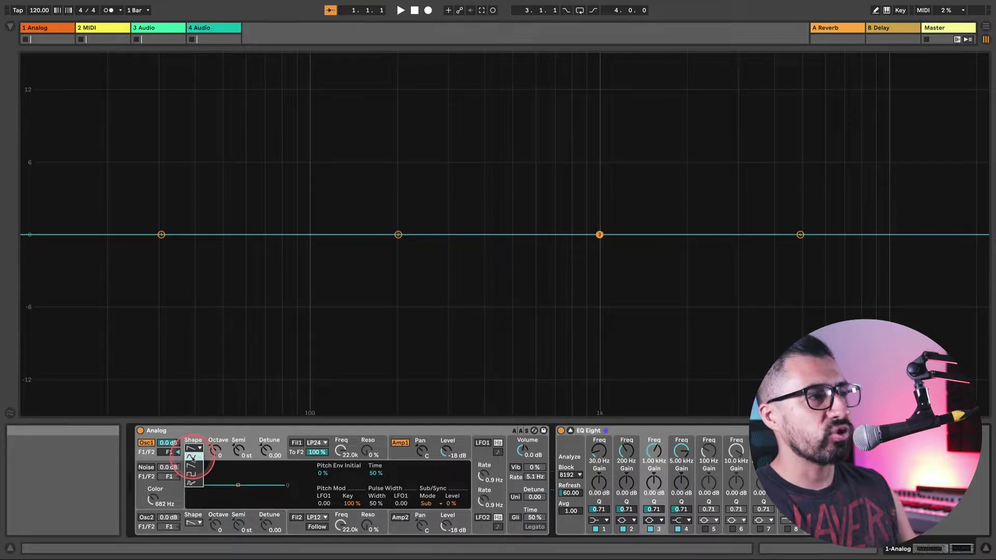
left_click(192, 459)
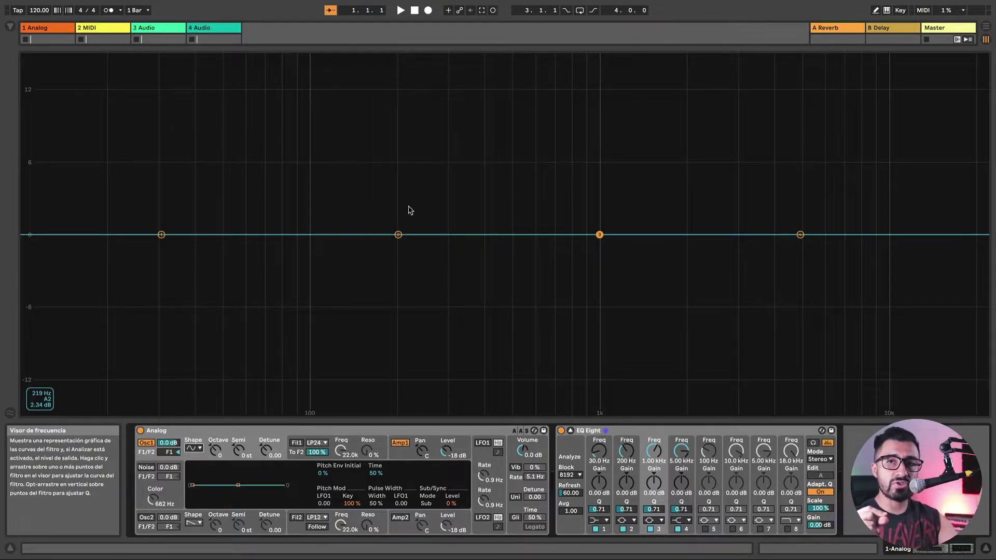
left_click_drag(410, 210, 431, 179)
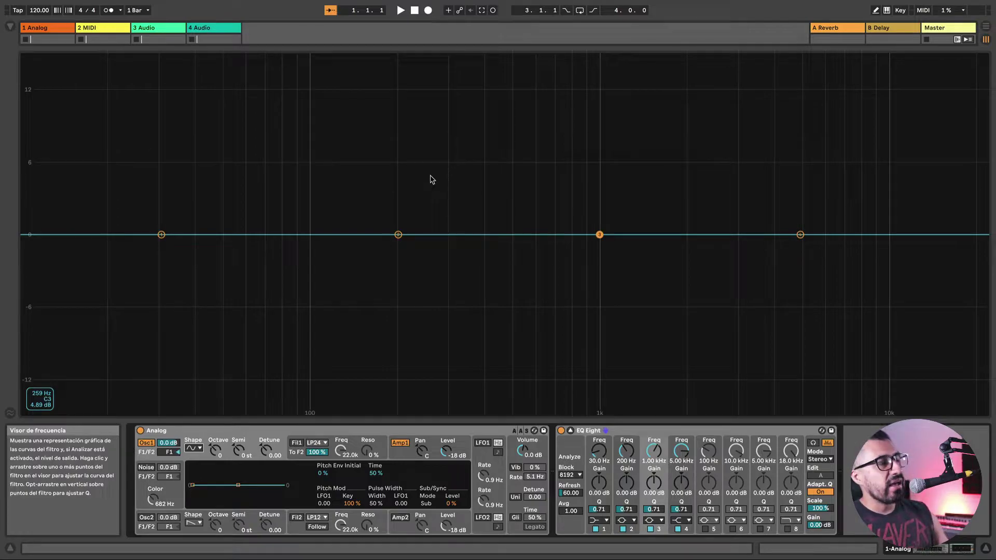
- Try the rectangle waveform on Oscillator 1, and finish by setting it to white noise
left_click(193, 448)
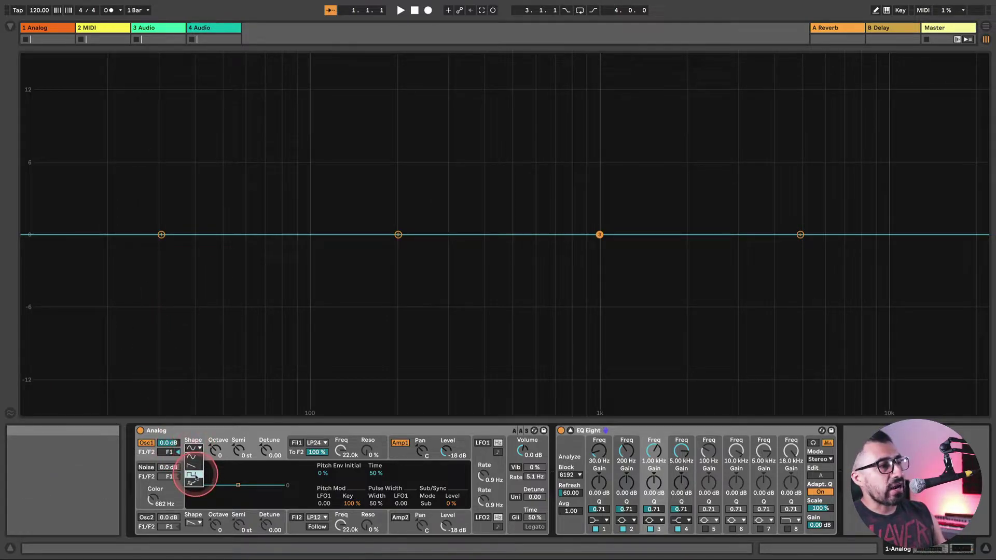
left_click(195, 475)
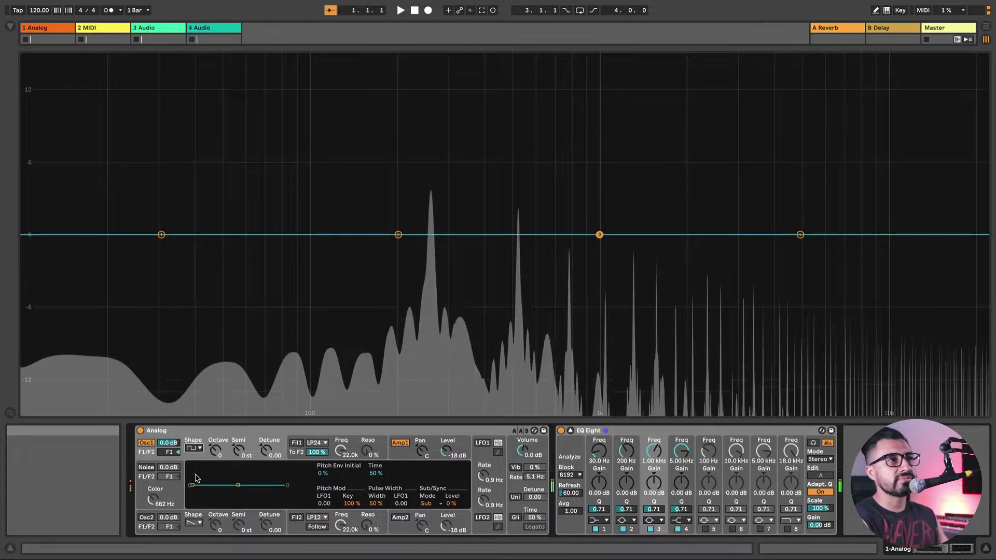
left_click(194, 450)
left_click(195, 448)
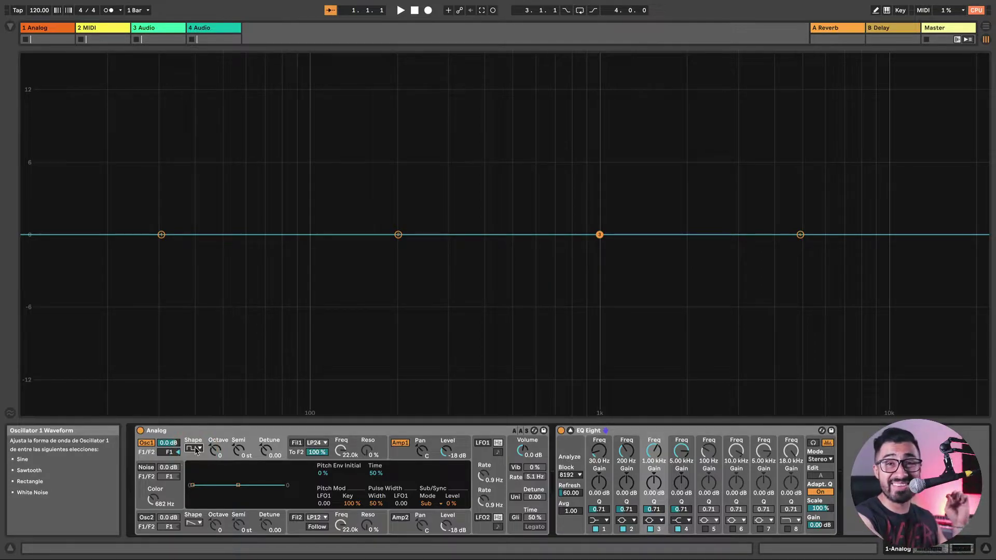
left_click(195, 450)
left_click(191, 484)
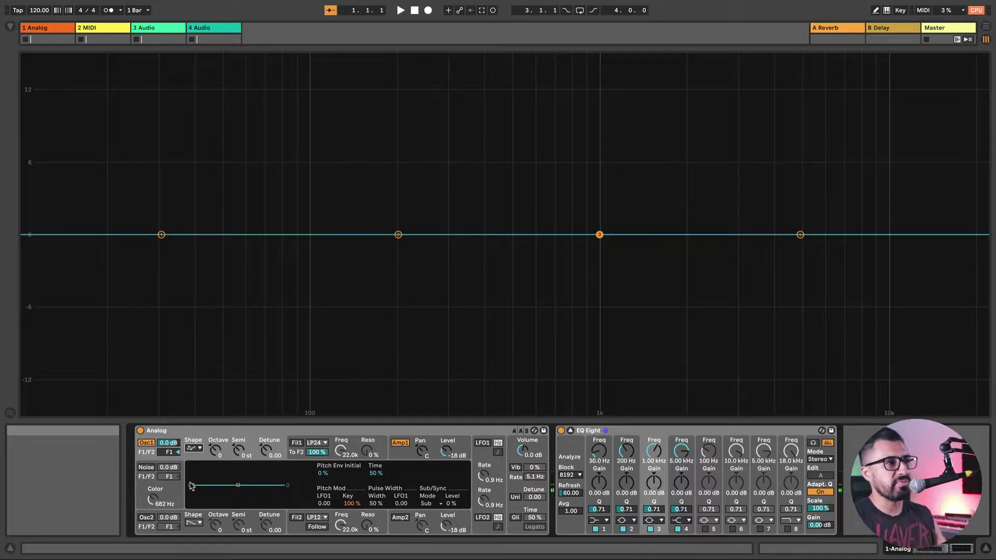
- Give the Amp 1 envelope a slow shape with a 15.0 s attack and a 3.54 s release
left_click(407, 454)
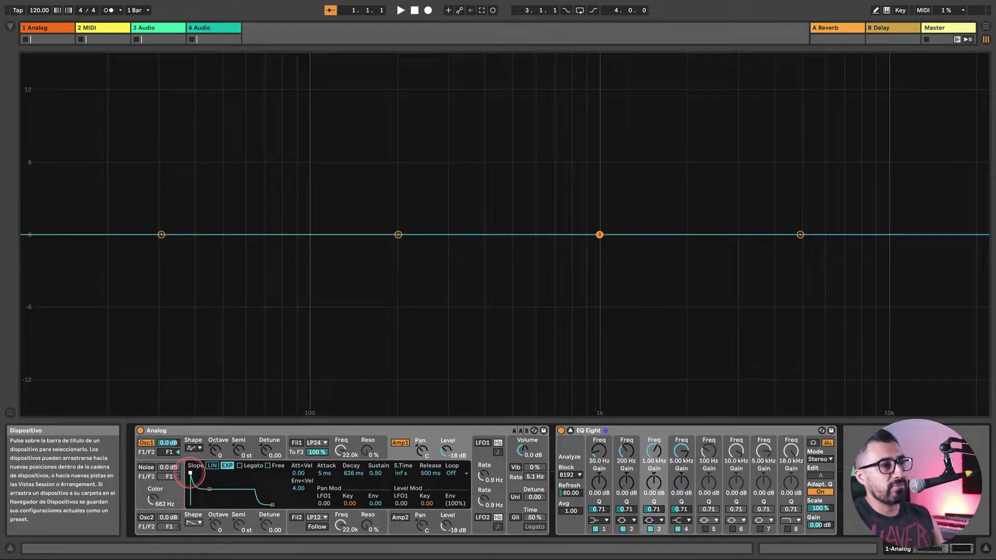
left_click_drag(322, 476, 322, 478)
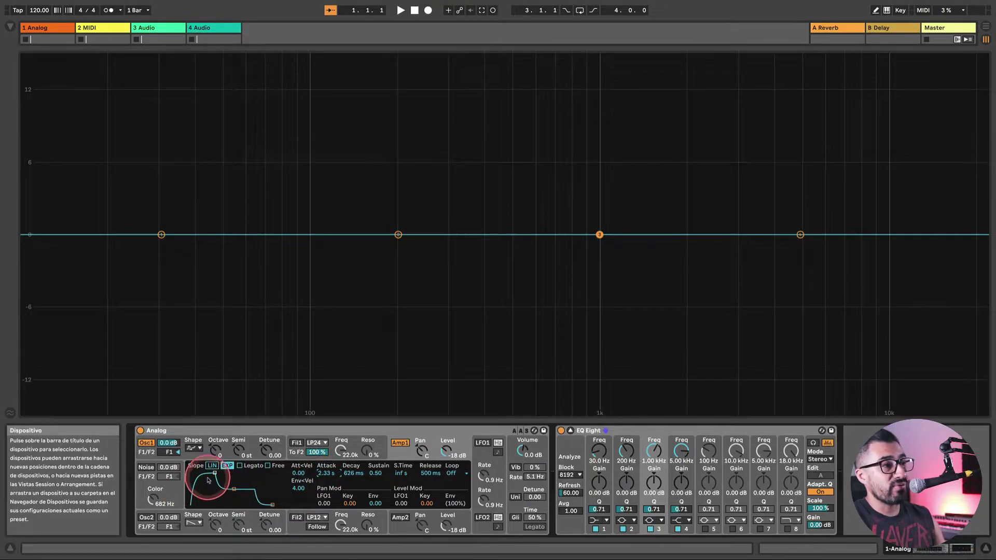
left_click_drag(214, 473, 222, 474)
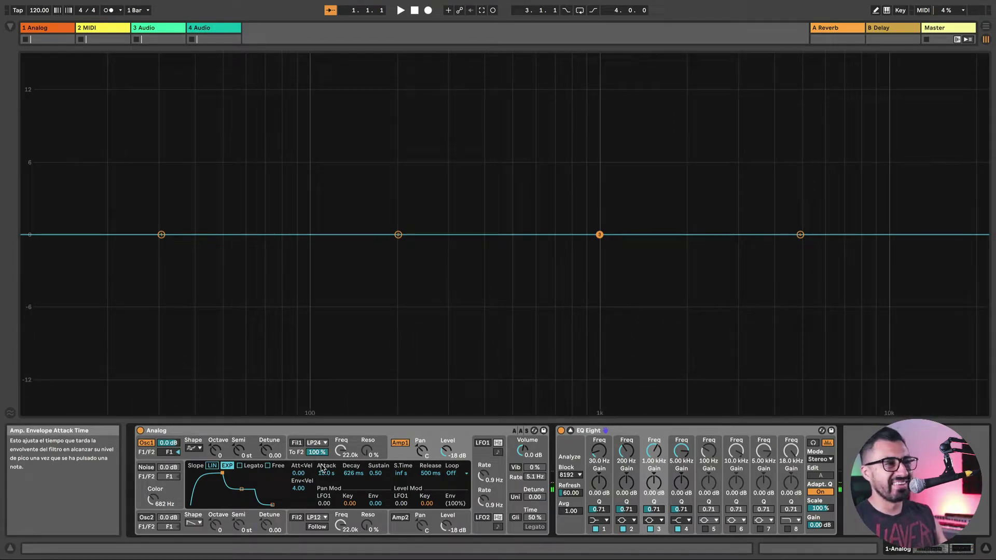
left_click_drag(272, 504, 280, 506)
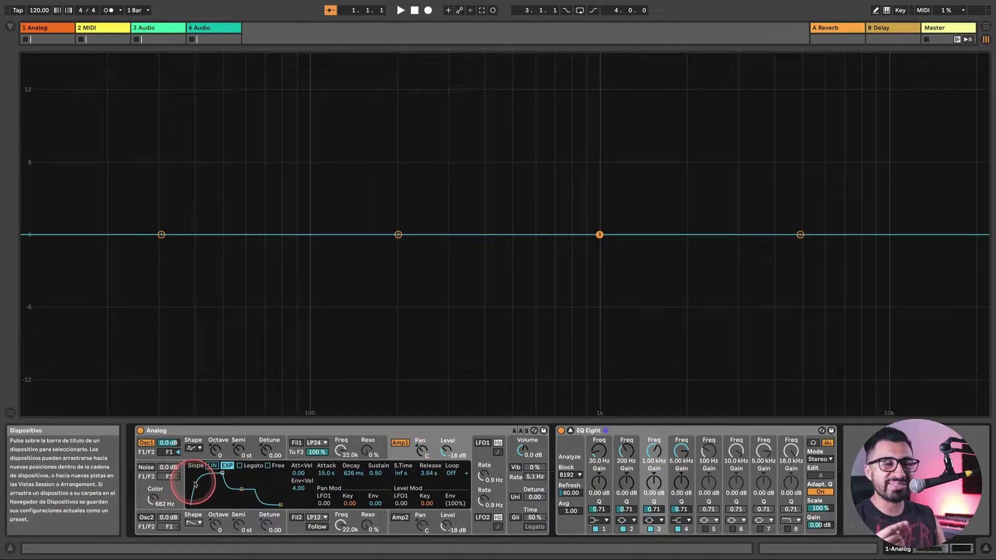
- Shape the Amp 1 envelope into a short hit: attack 5 ms, decay 39 ms, sustain 0.00 and release 5 ms
left_click_drag(223, 473, 208, 504)
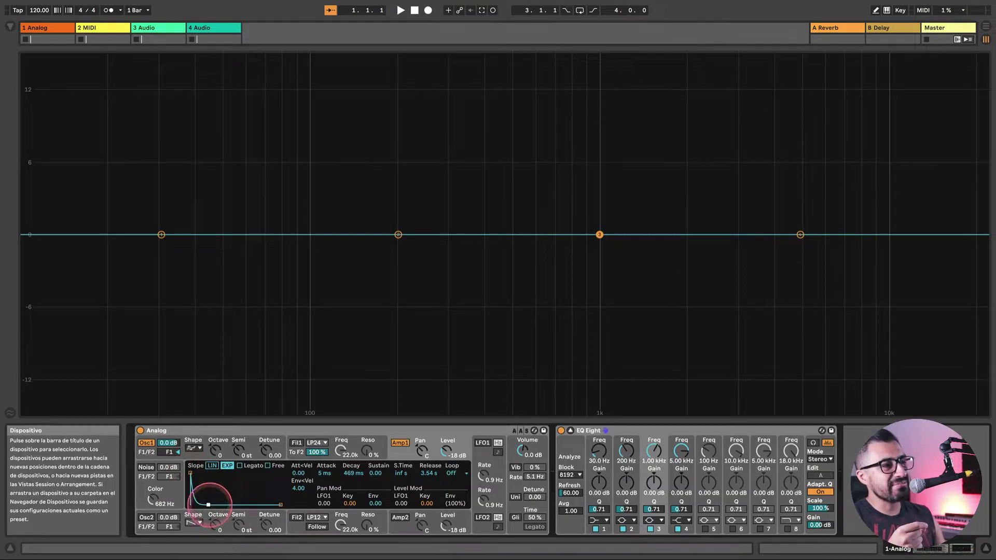
left_click_drag(280, 504, 198, 505)
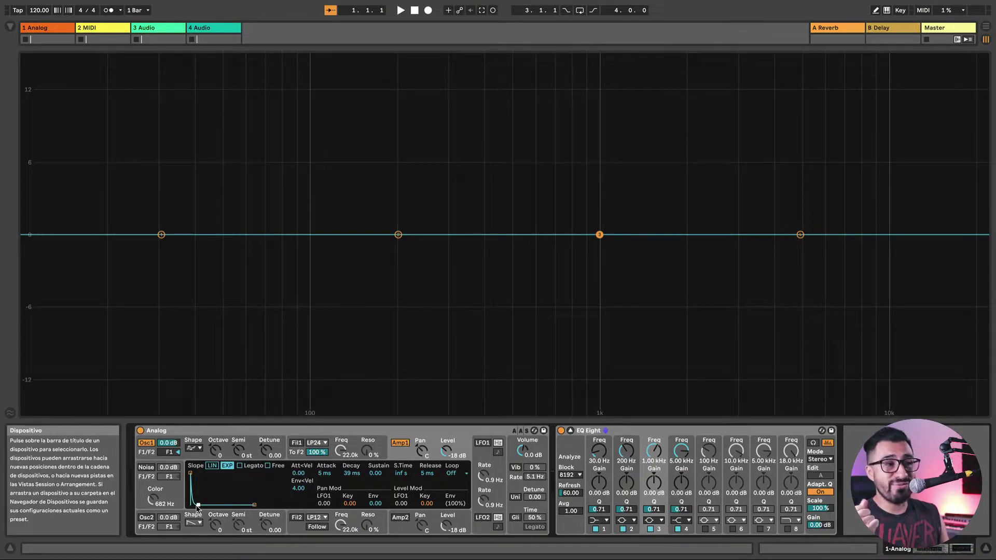
- Turn on Analog's Filter 1 and look through its filter types, keeping Low-pass 24dB/oct
left_click(295, 444)
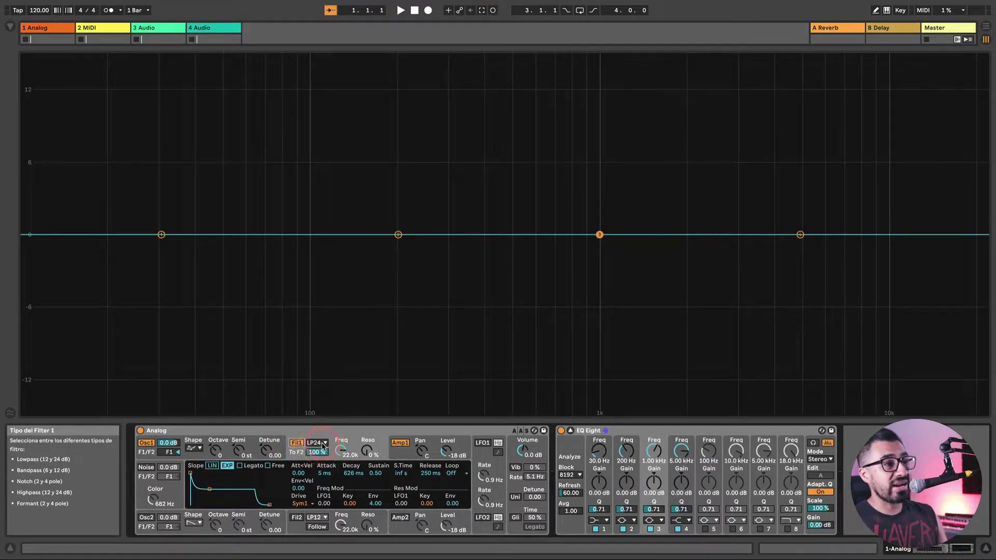
left_click(323, 443)
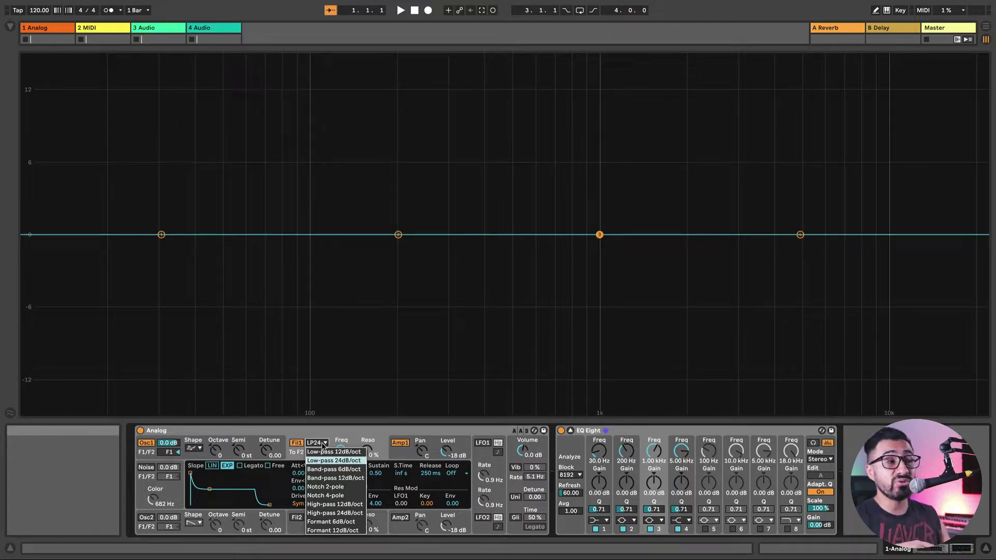
left_click(322, 446)
- Insert an Auto Filter between Analog and EQ Eight and raise its filter frequency to 19.9 kHz
left_click(10, 27)
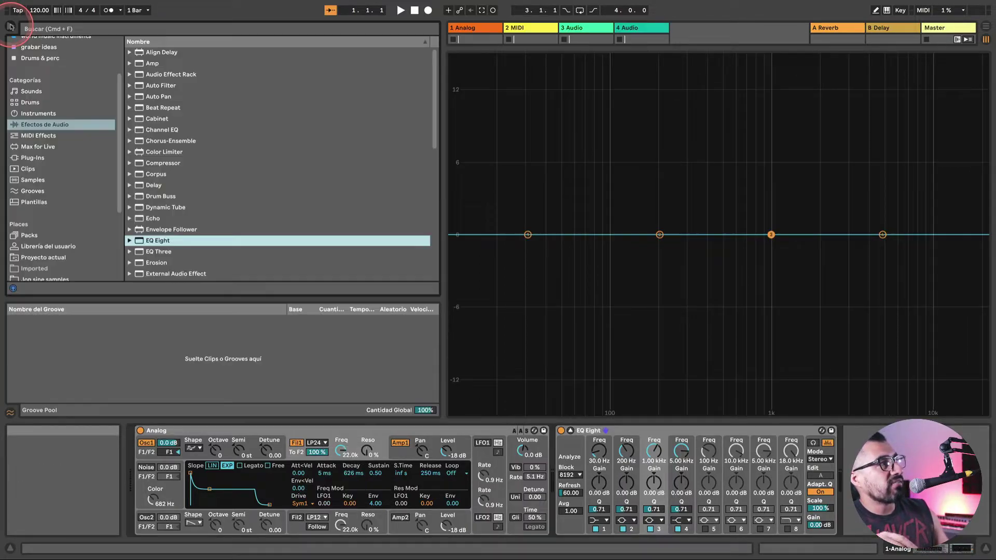
left_click(29, 125)
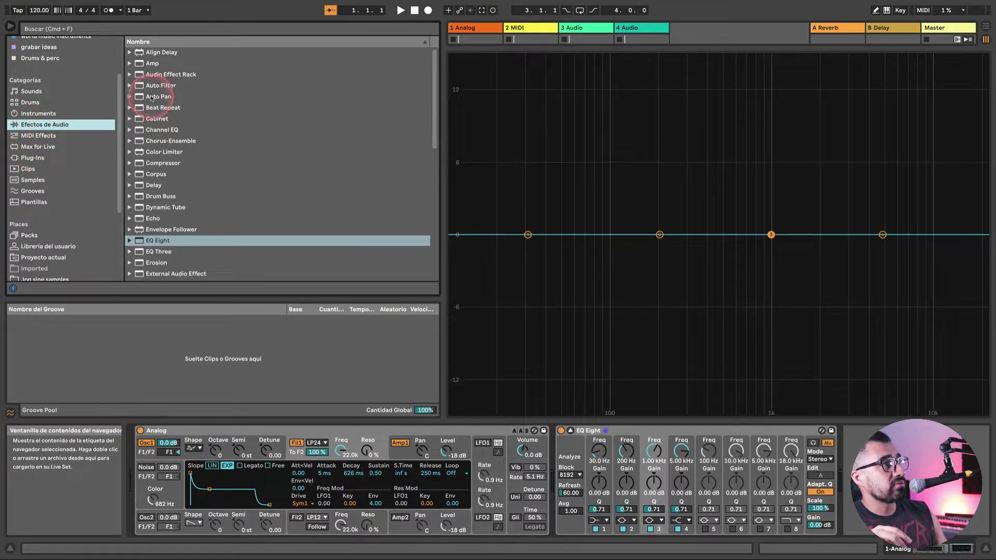
mouse_move(149, 88)
left_mouse_down()
mouse_move(543, 412)
mouse_move(554, 435)
left_mouse_up()
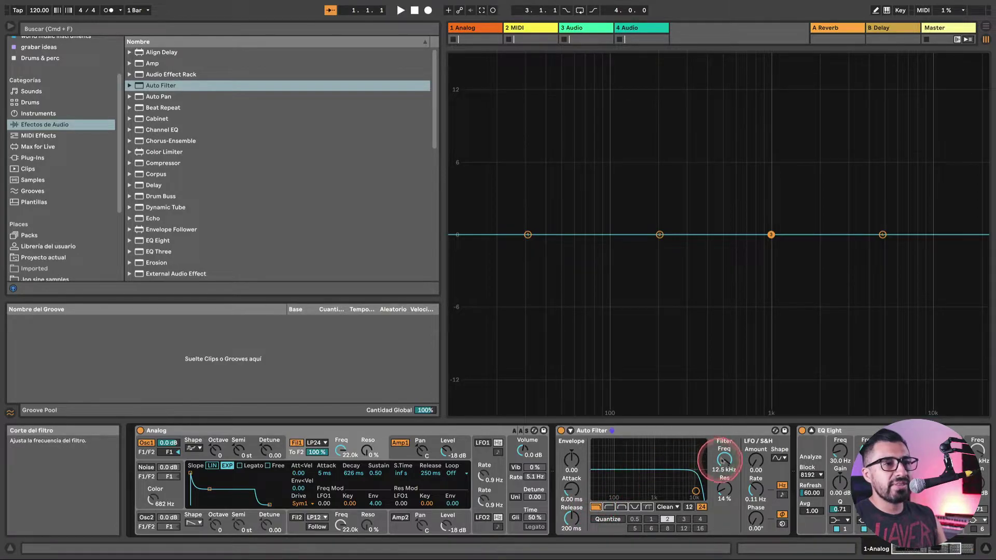
mouse_move(723, 459)
left_mouse_down()
mouse_move(724, 501)
mouse_move(723, 457)
left_mouse_up()
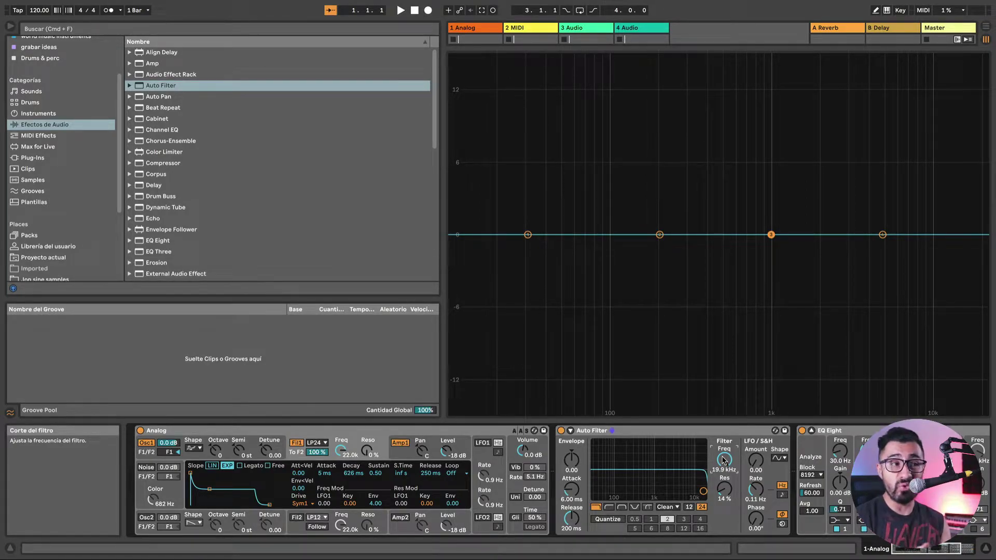
left_click(701, 455)
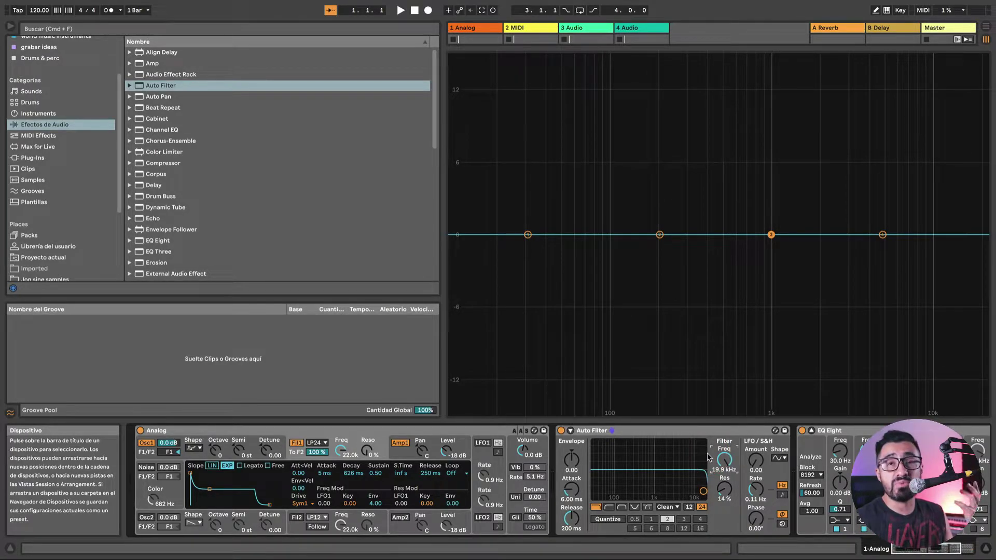
- Switch the Auto Filter's type to highpass
left_click(609, 508)
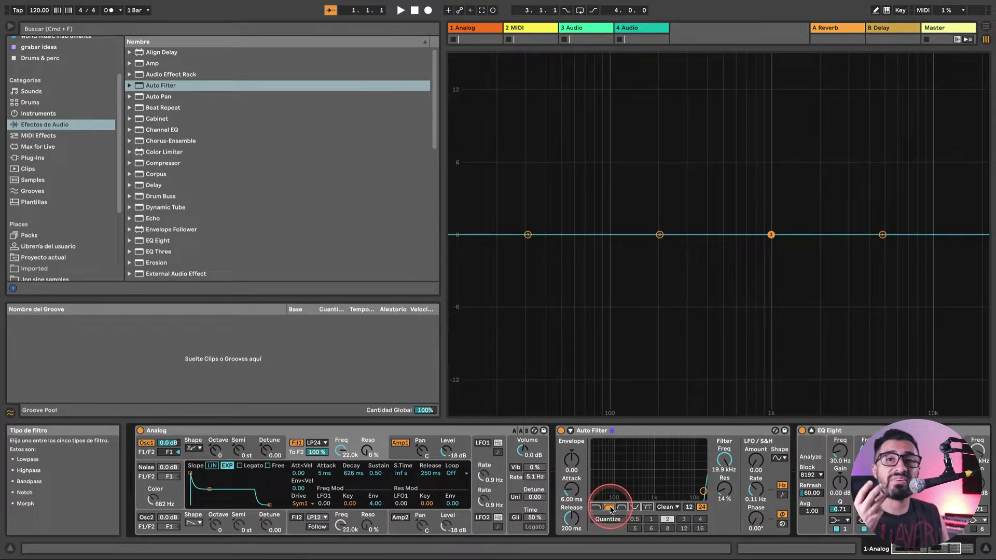
left_click(726, 460)
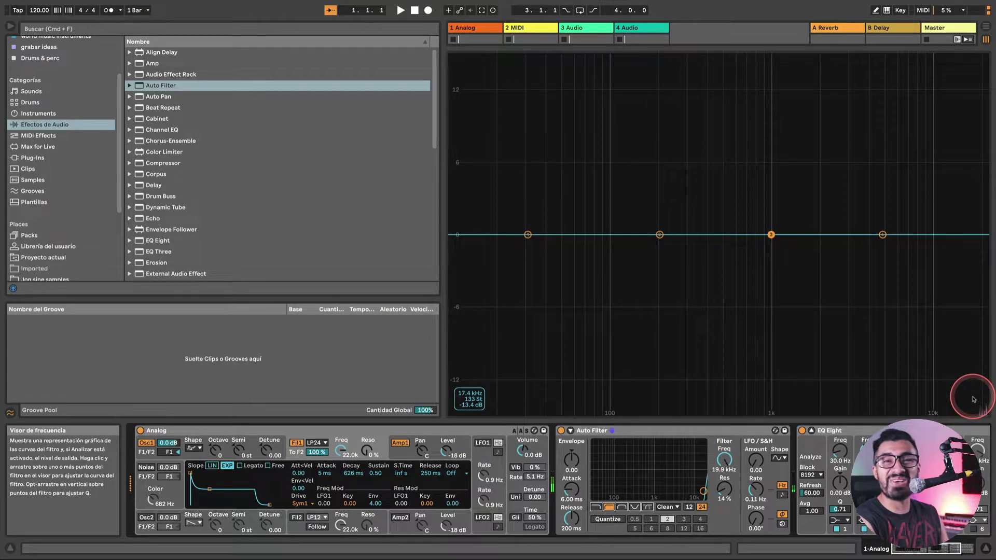
left_click(724, 463)
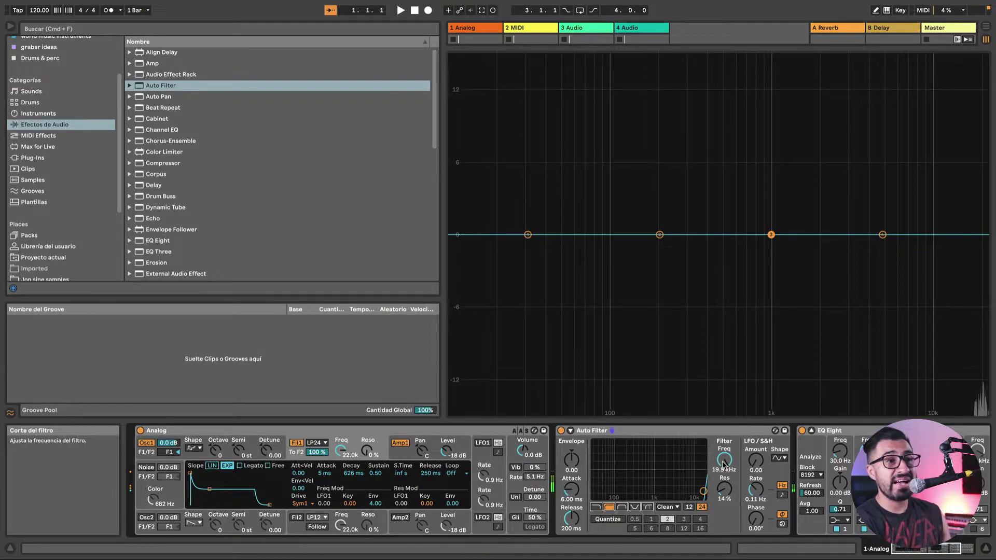
- Lower the Auto Filter's frequency to 758 Hz and switch its type to bandpass
left_click_drag(724, 463, 725, 496)
left_click(621, 506)
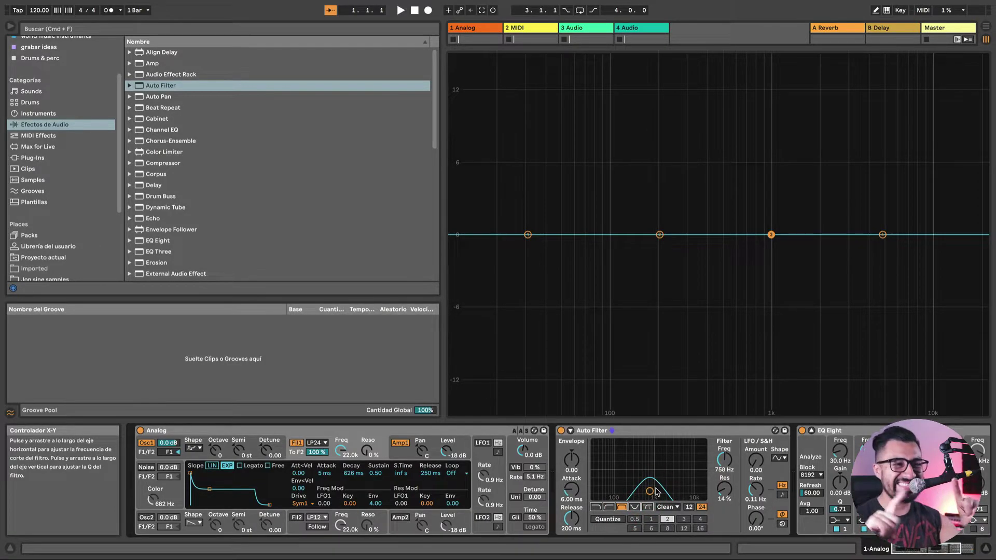
- Try the Auto Filter's notch type and its morph type, sweeping the Morph amount to 100 and resetting it to 0
left_click(634, 507)
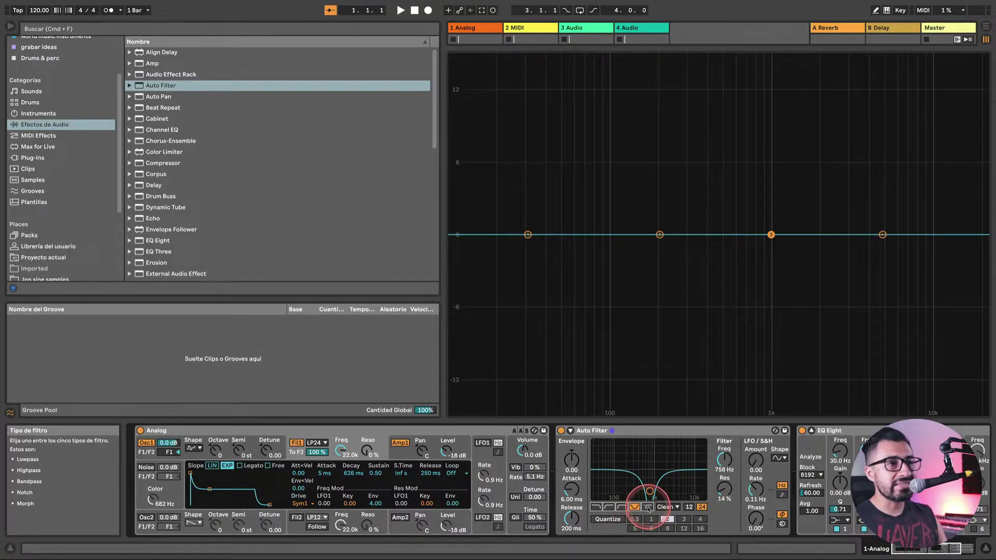
left_click(647, 508)
left_click_drag(722, 521, 723, 487)
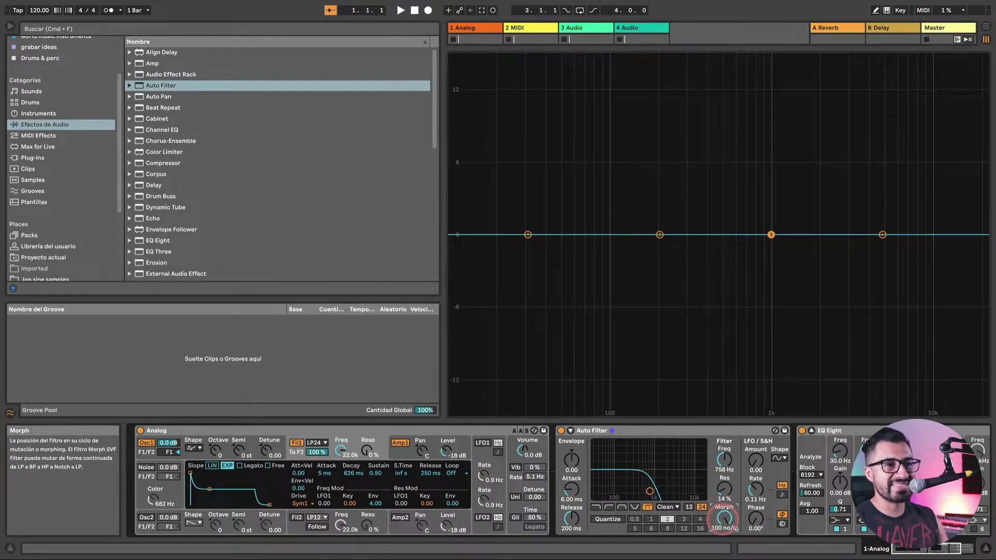
double_click(722, 520)
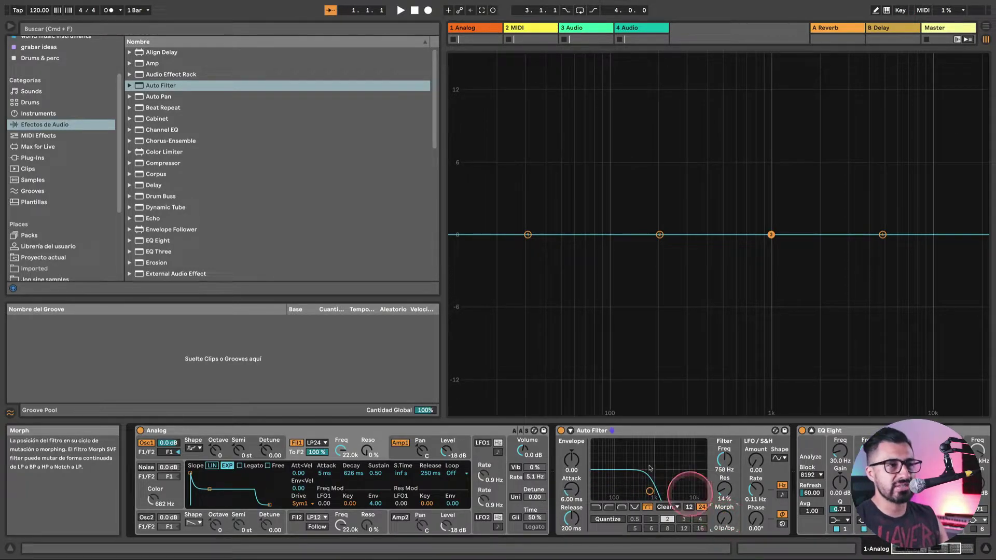
- Delete the Auto Filter from between Analog and EQ Eight
left_click(626, 434)
key("Delete")
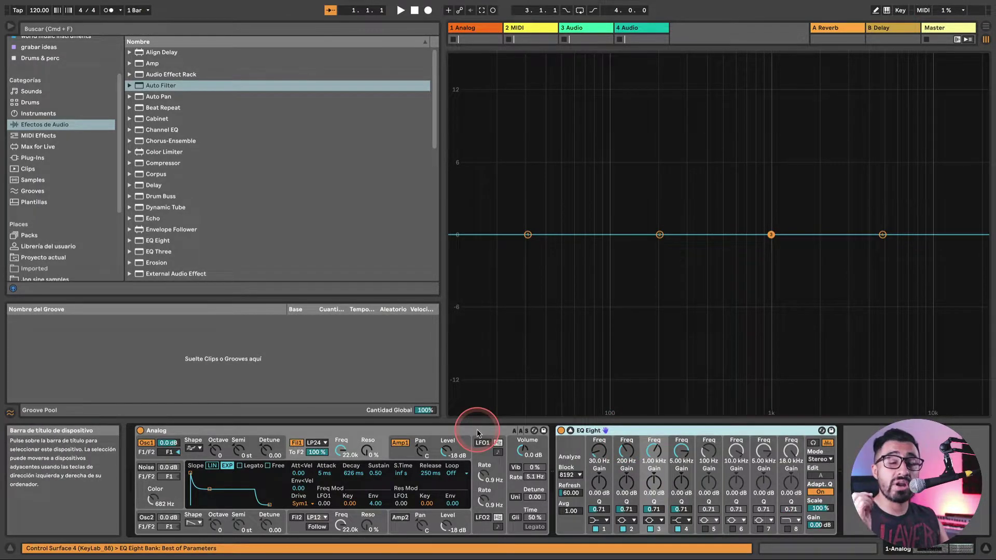
- Set Analog's Filter 1 to High-pass 12dB/oct and lower its cutoff frequency to 974 Hz
left_click(317, 443)
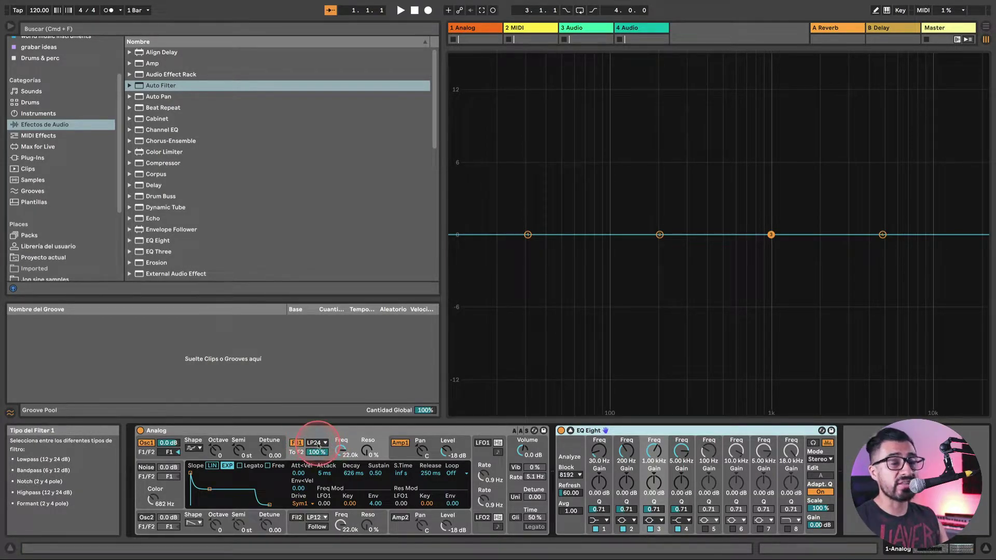
left_click(317, 443)
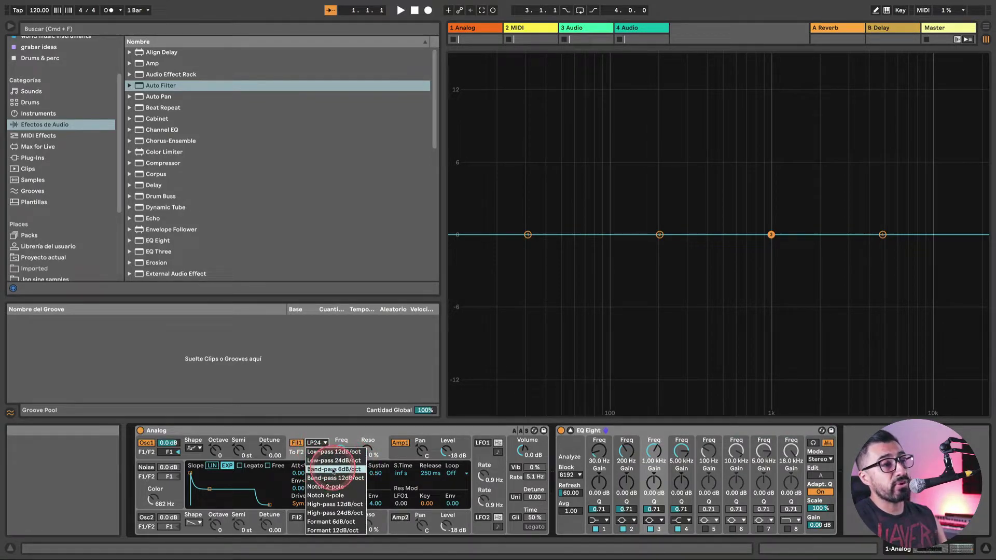
left_click(347, 504)
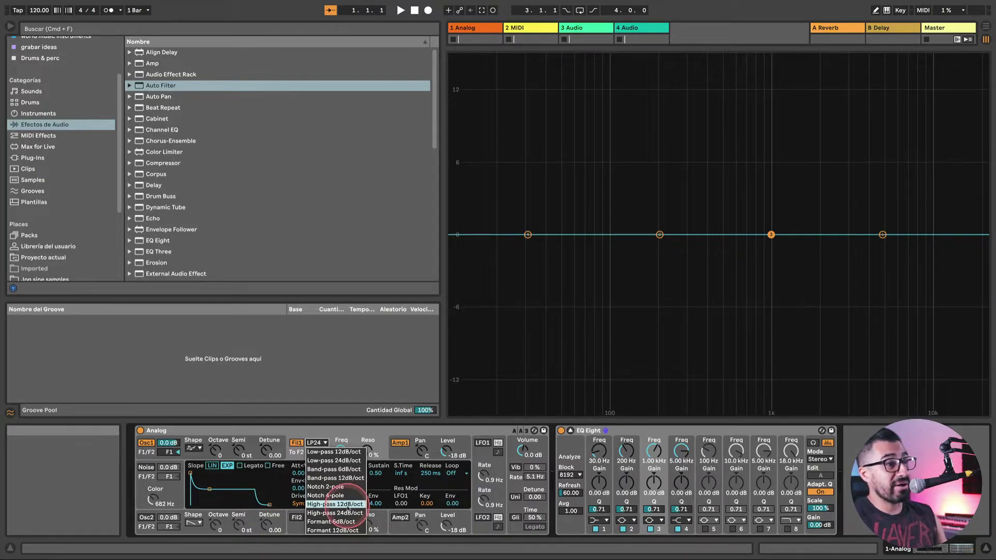
left_click(347, 504)
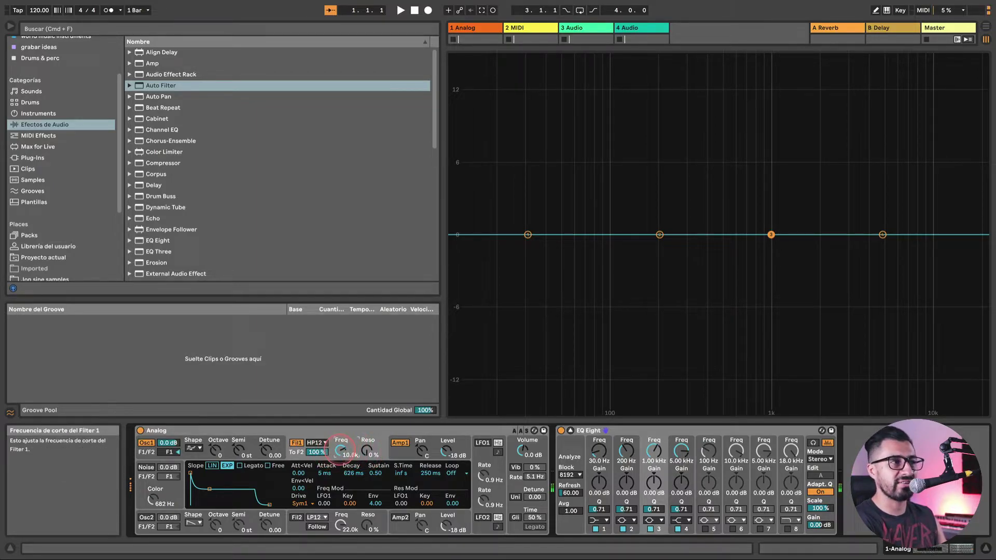
left_click_drag(340, 449, 341, 477)
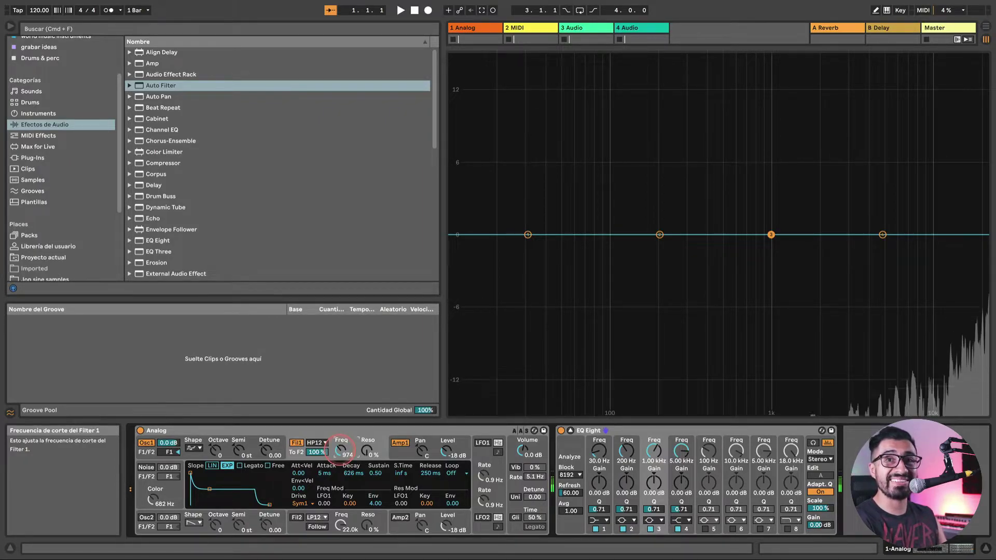
- Bypass and re-enable Filter 1 to compare the sound, and lower its high-pass cutoff to 608 Hz
left_click(299, 444)
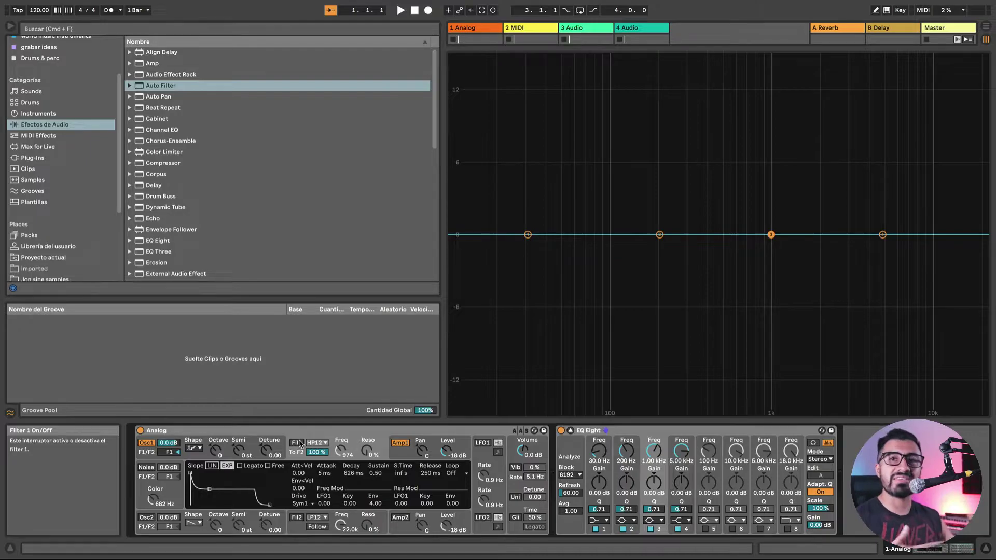
left_click(300, 444)
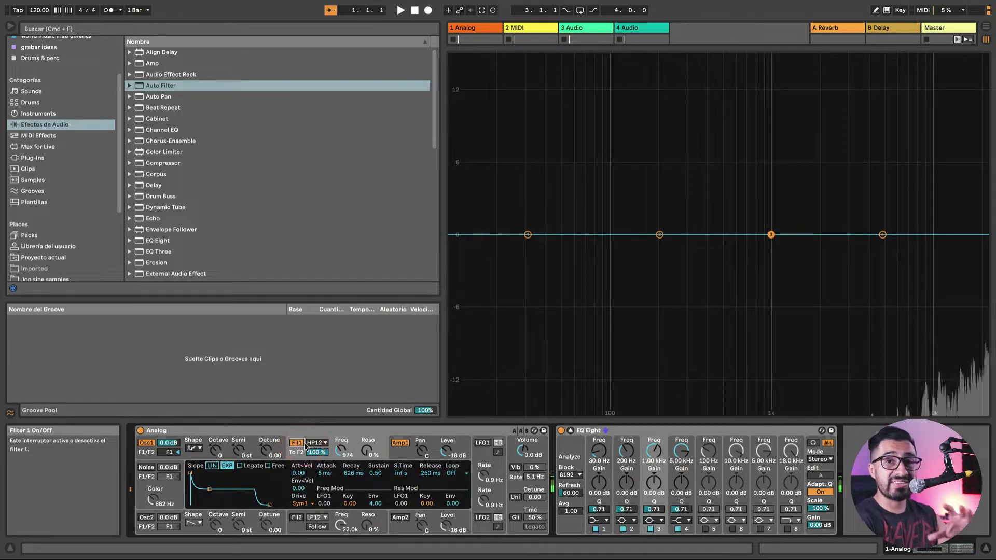
left_click(399, 444)
left_click_drag(193, 504, 202, 504)
left_click(341, 449)
left_click_drag(340, 449, 341, 451)
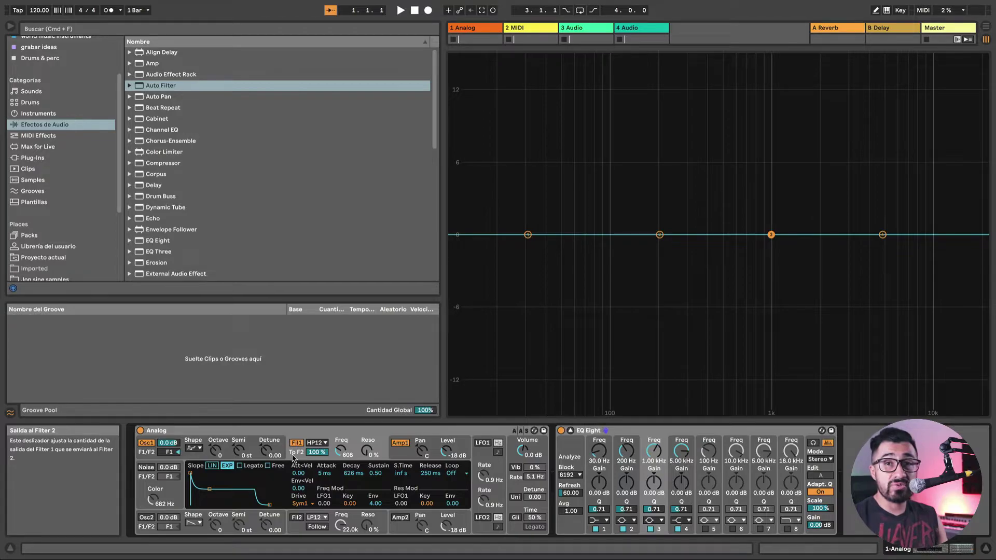
- Replace the edited Analog with a fresh default Analog instrument in front of EQ Eight
left_click(262, 434)
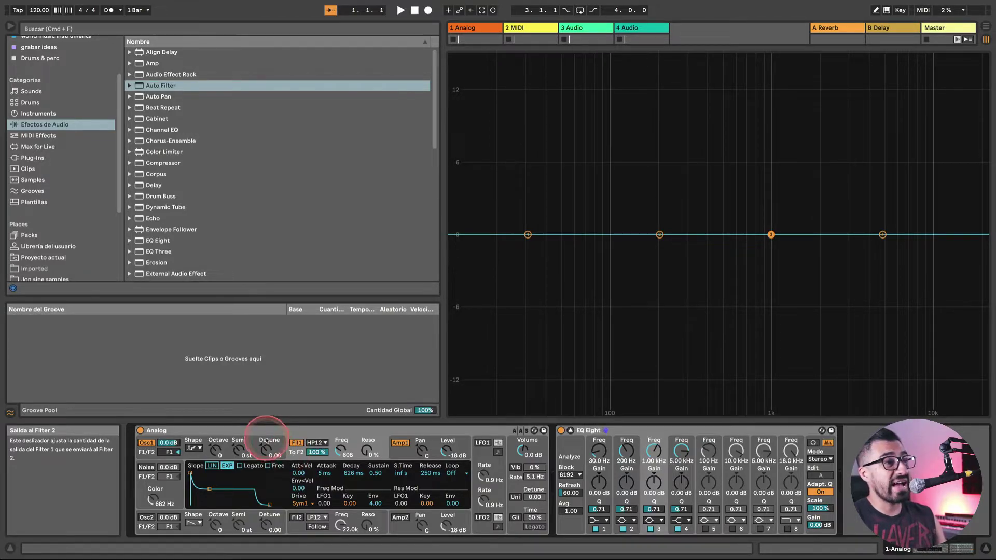
key("Delete")
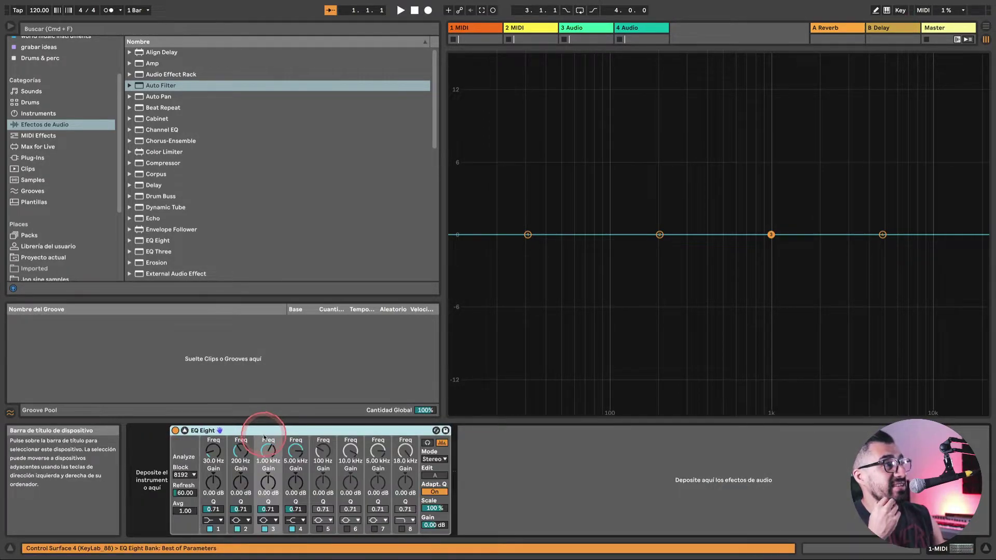
left_click(28, 118)
mouse_move(150, 52)
left_mouse_down()
mouse_move(178, 356)
mouse_move(163, 460)
left_mouse_up()
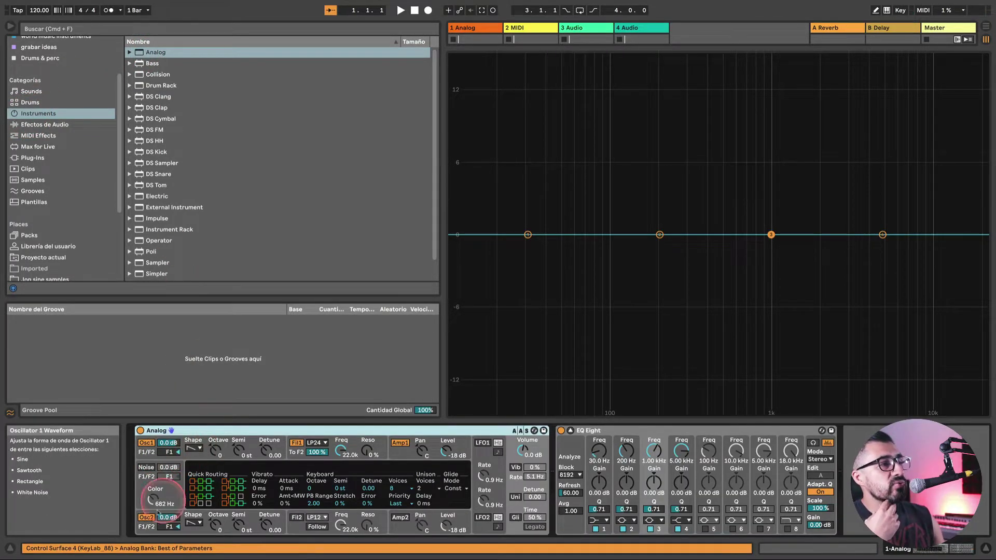
- Switch Analog's Oscillator 1 waveform to sine and back to sawtooth to compare them
left_click(194, 448)
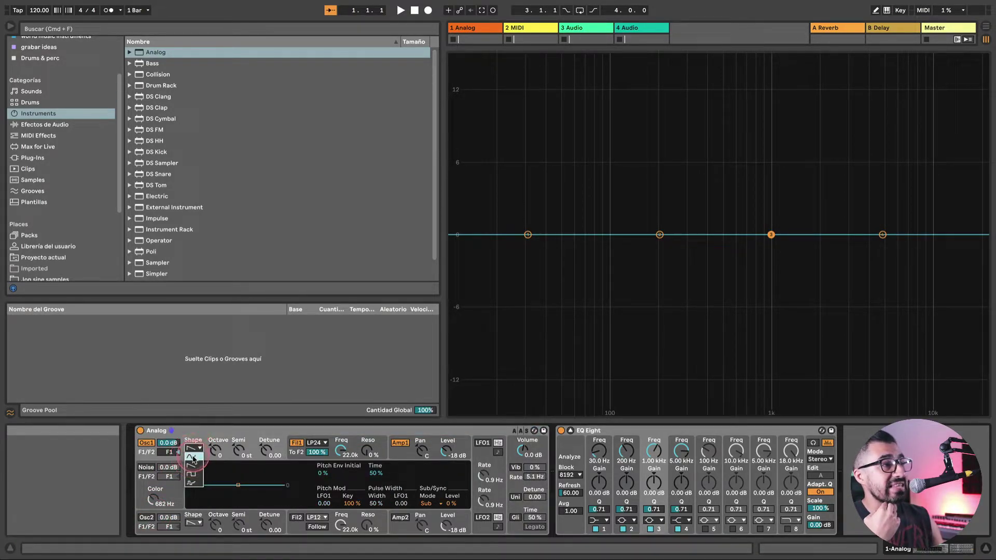
left_click(193, 458)
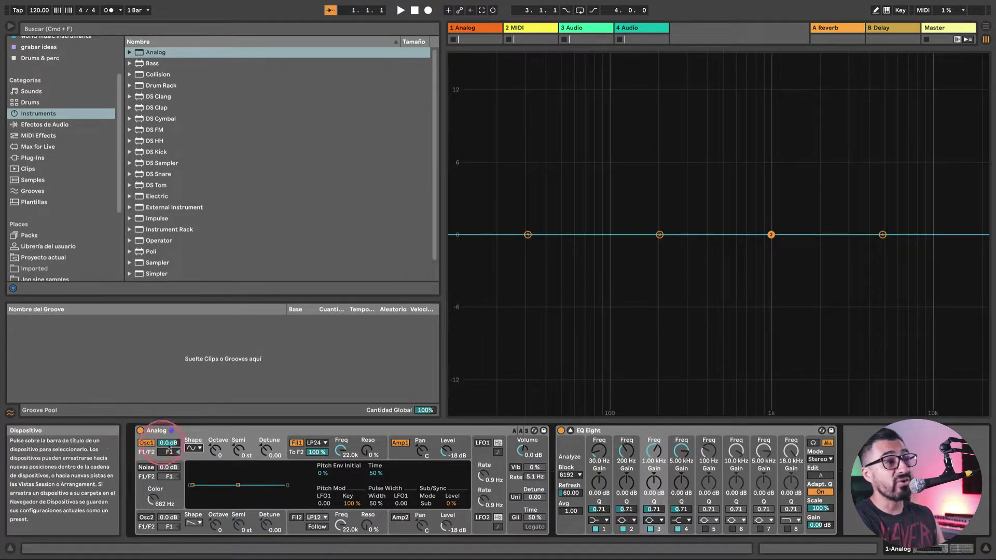
left_click(195, 449)
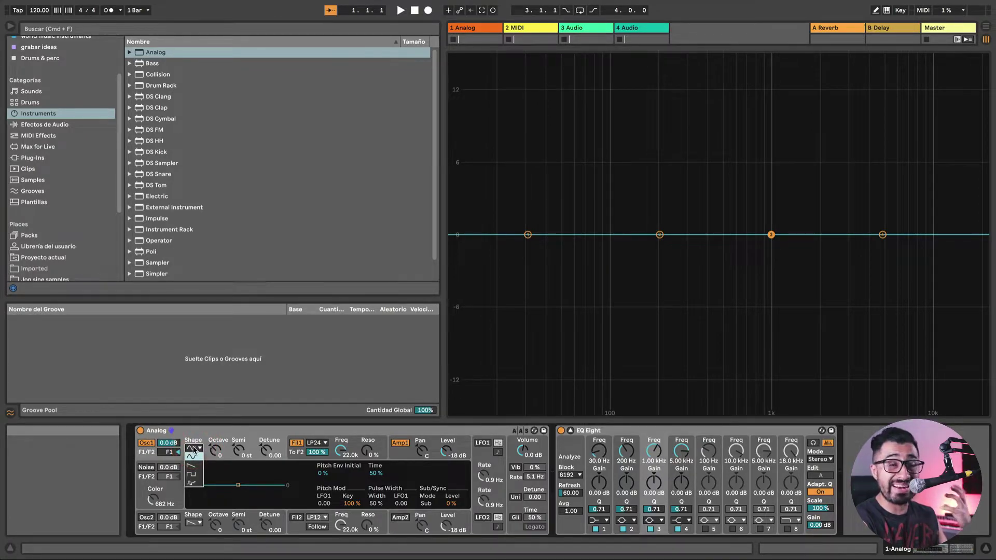
left_click(192, 466)
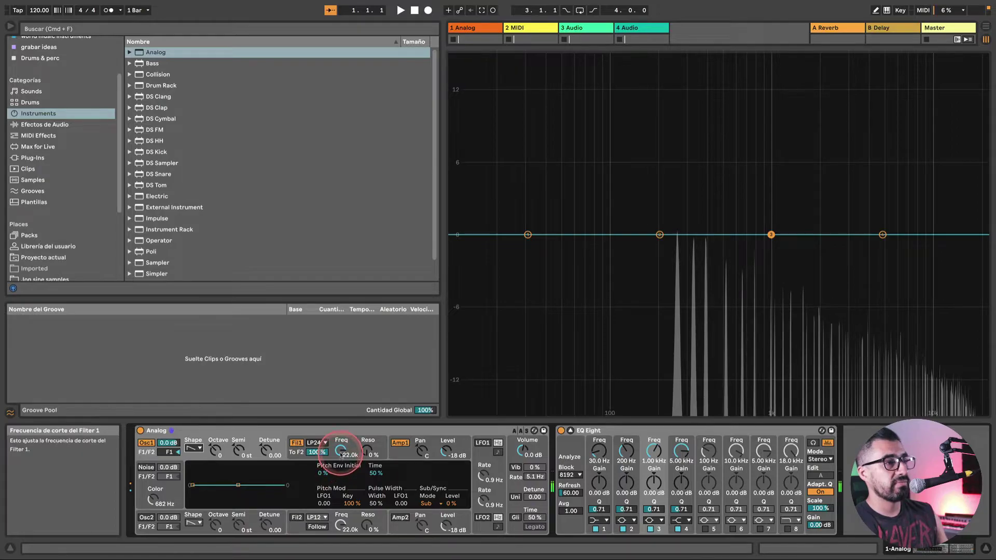
- Sweep Filter 1's cutoff down and back up to 1.9 kHz, and compare the sound with the filter bypassed
left_click_drag(341, 452, 337, 454)
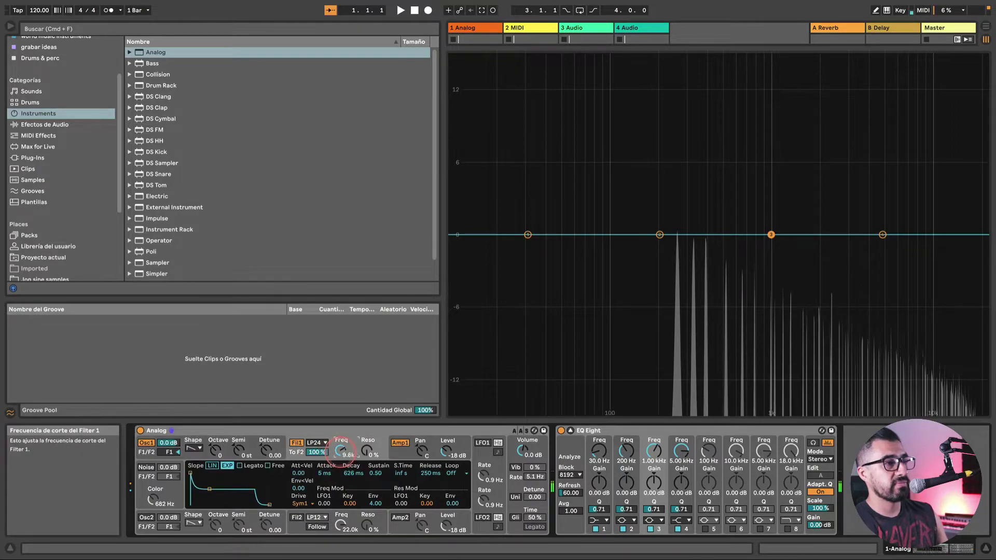
left_click(342, 455)
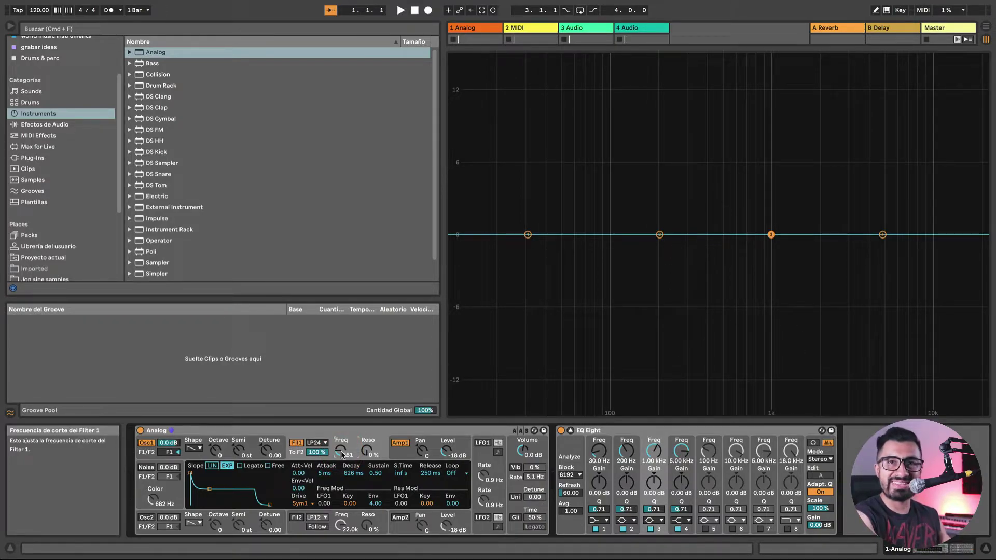
left_click_drag(342, 455, 342, 438)
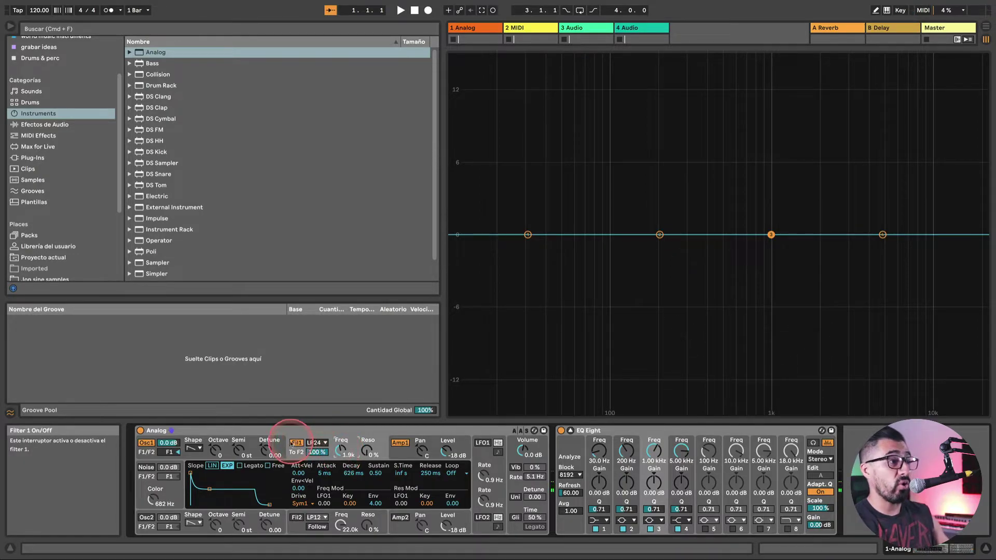
left_click(295, 443)
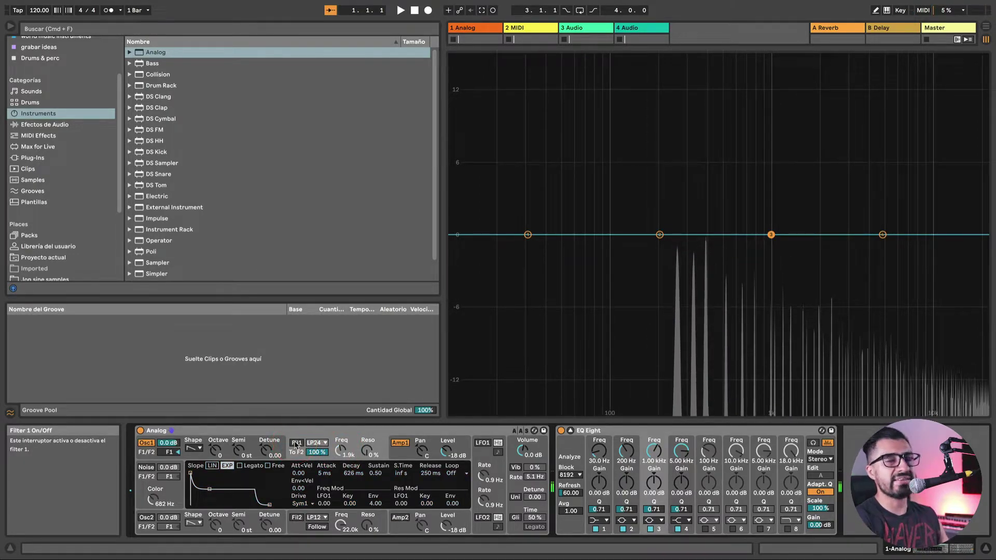
left_click(295, 444)
left_click(418, 452)
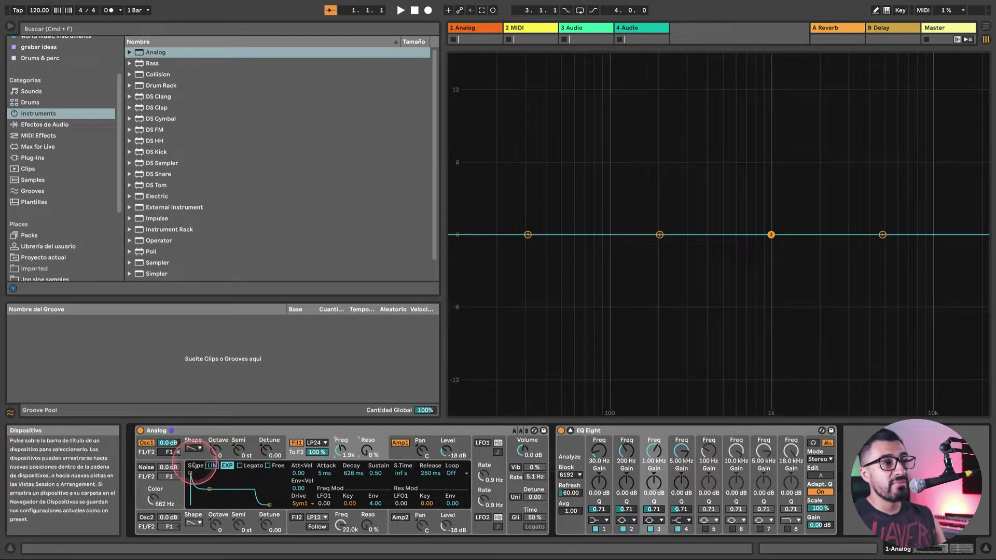
- Shape Filter 1's envelope with 61 ms attack, 61 ms decay and zero sustain, and lower the cutoff to 750 Hz
left_click(216, 466)
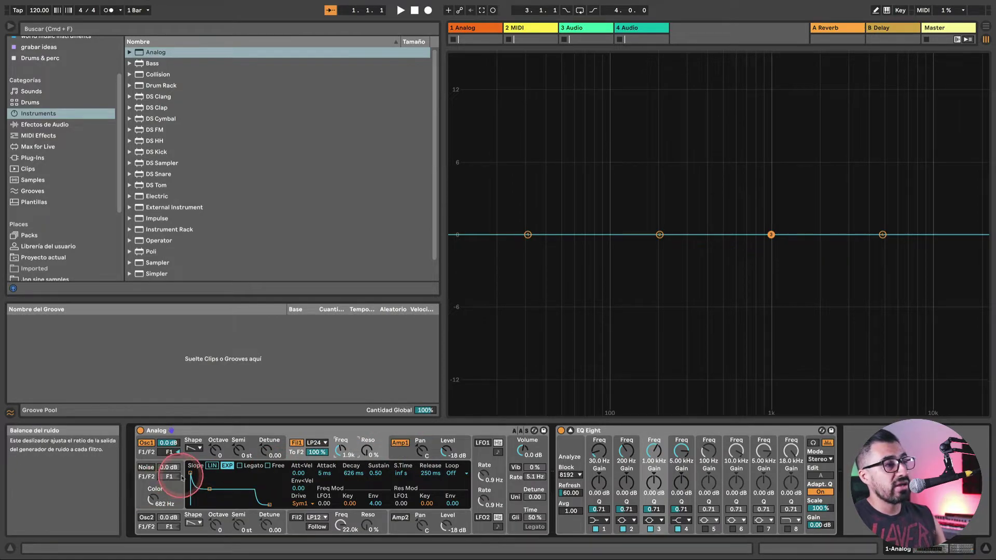
left_click_drag(190, 472, 200, 472)
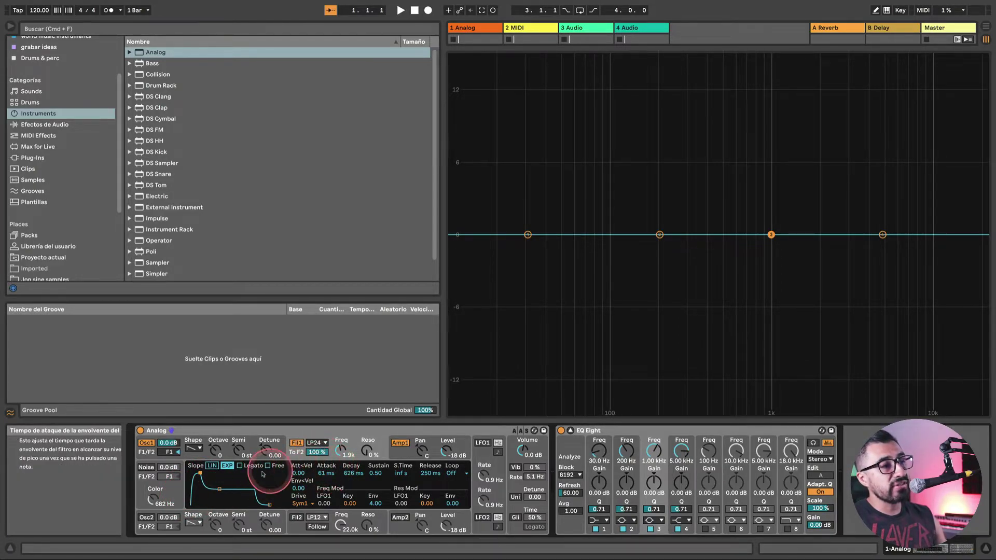
left_click_drag(201, 474, 208, 472)
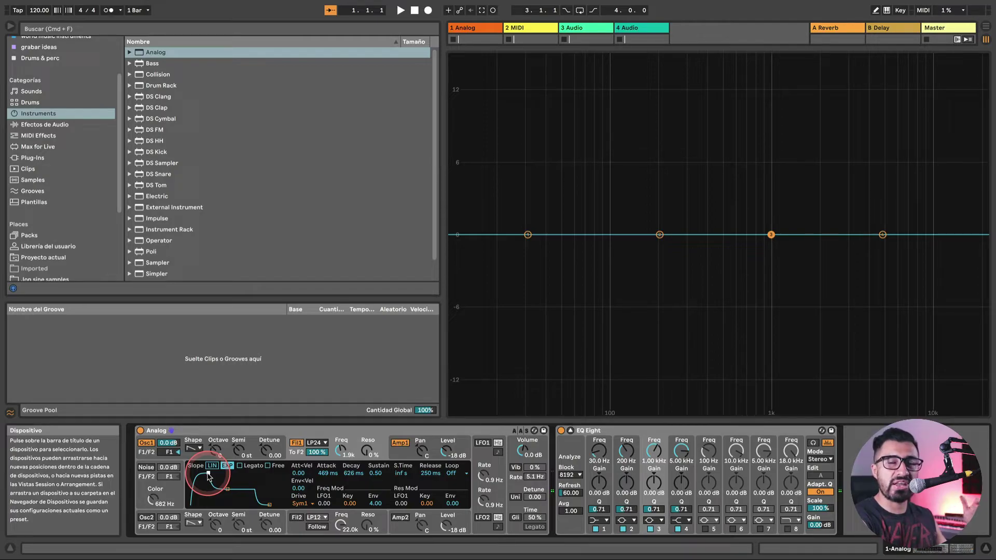
left_click_drag(341, 449, 339, 450)
left_click(194, 481)
mouse_move(194, 481)
left_mouse_down()
mouse_move(223, 474)
mouse_move(191, 474)
mouse_move(210, 489)
mouse_move(208, 504)
mouse_move(199, 504)
mouse_move(204, 474)
mouse_move(191, 473)
mouse_move(204, 474)
left_mouse_up()
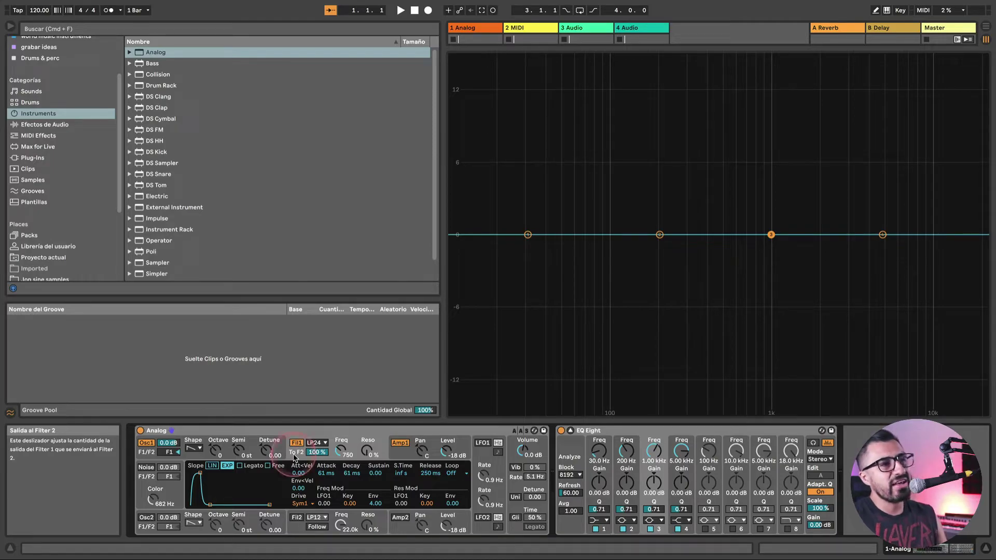
- Compare Filter 1's drive modes Asym3 and Off, keeping Asym3
left_click(299, 503)
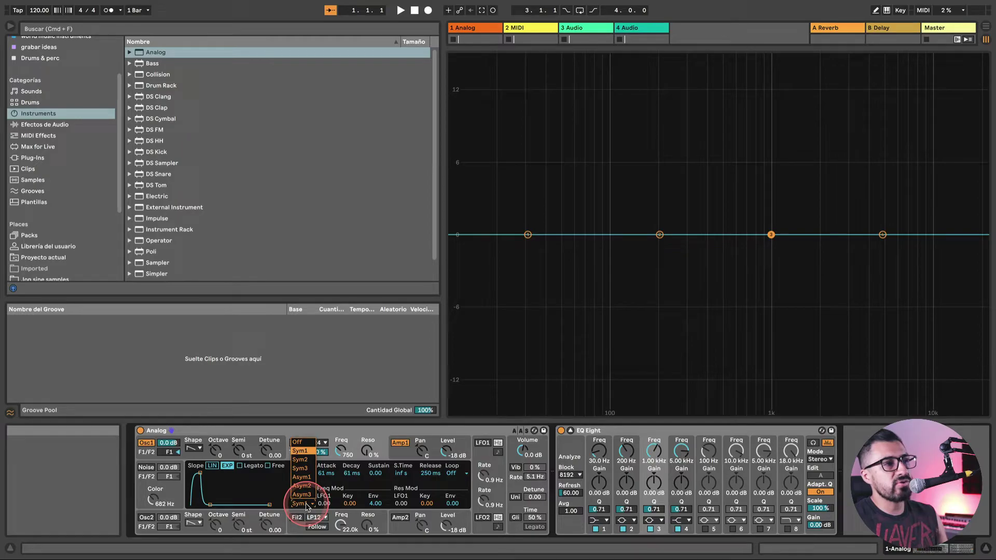
left_click(299, 502)
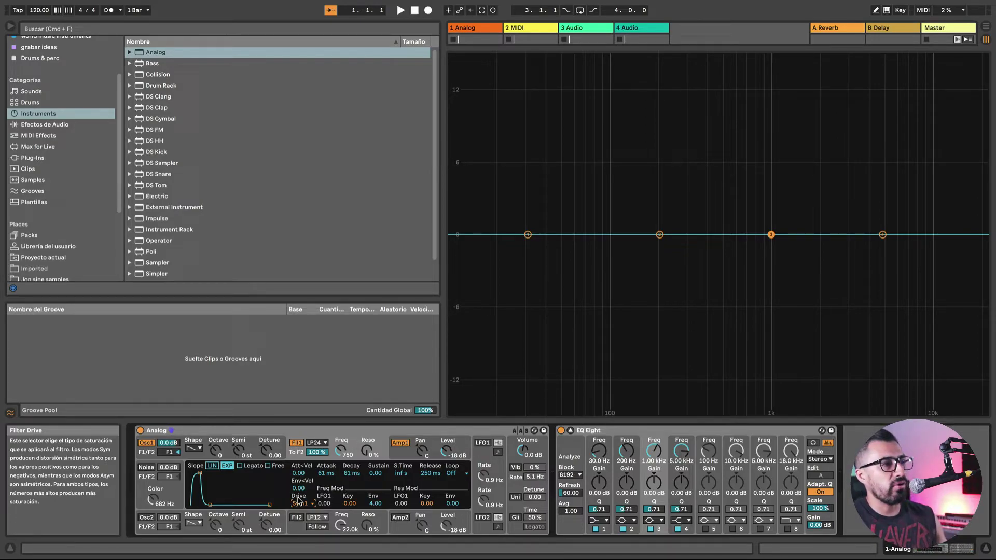
left_click(298, 500)
left_click(301, 495)
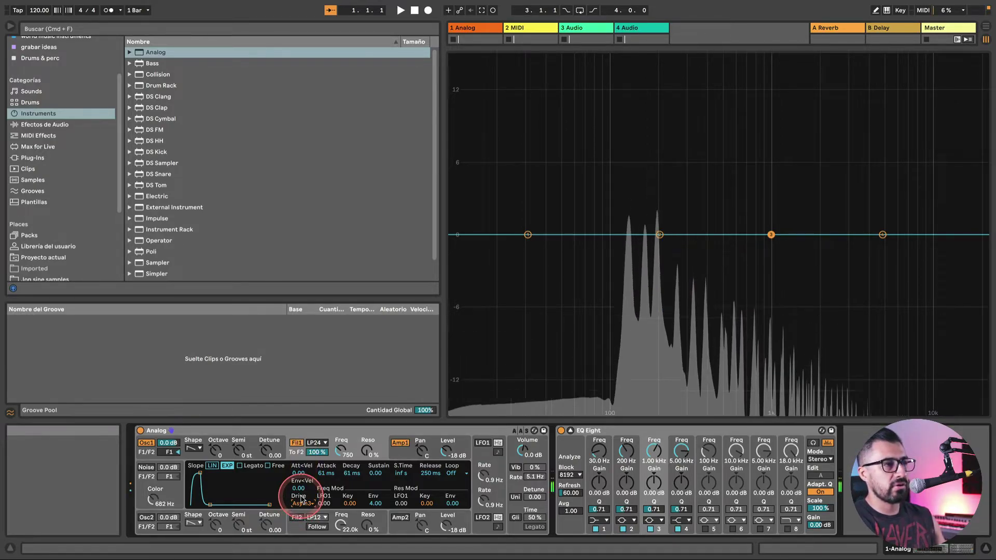
left_click(300, 505)
left_click(301, 444)
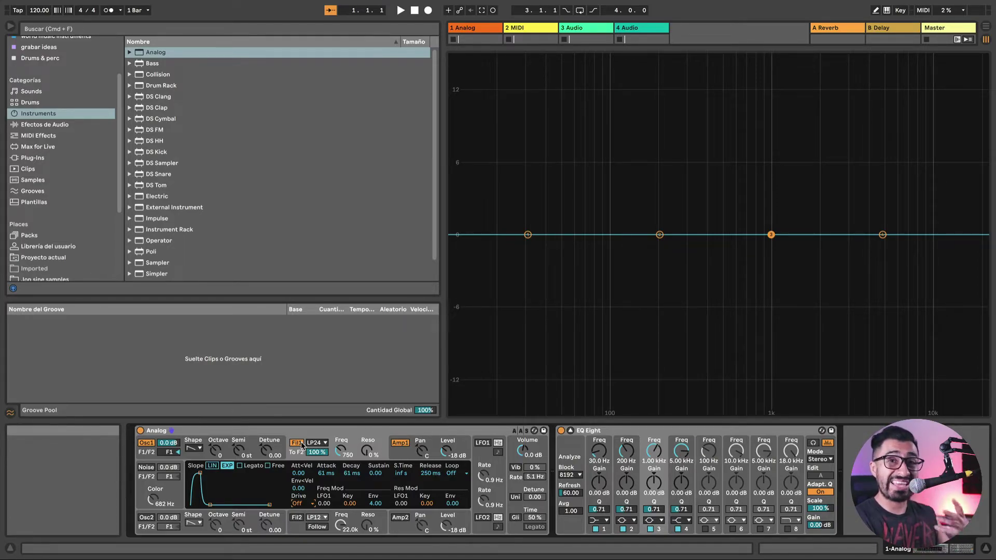
left_click(299, 502)
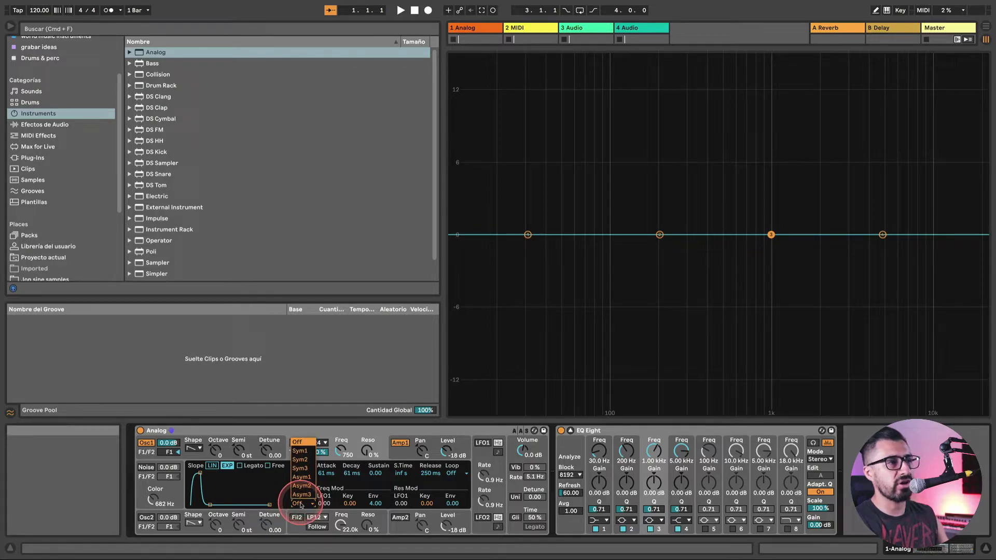
left_click(305, 494)
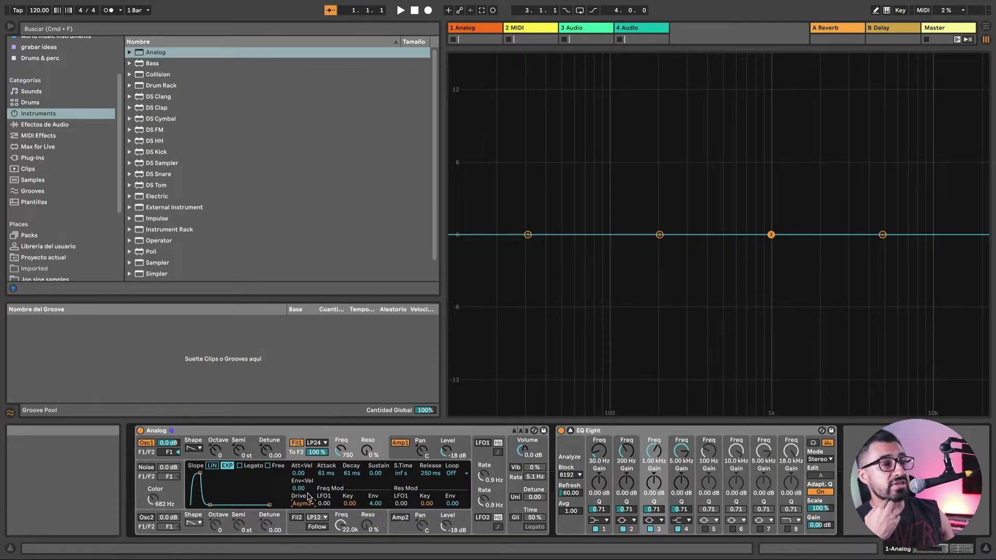
- Turn on Analog's LFO 1
left_click(475, 443)
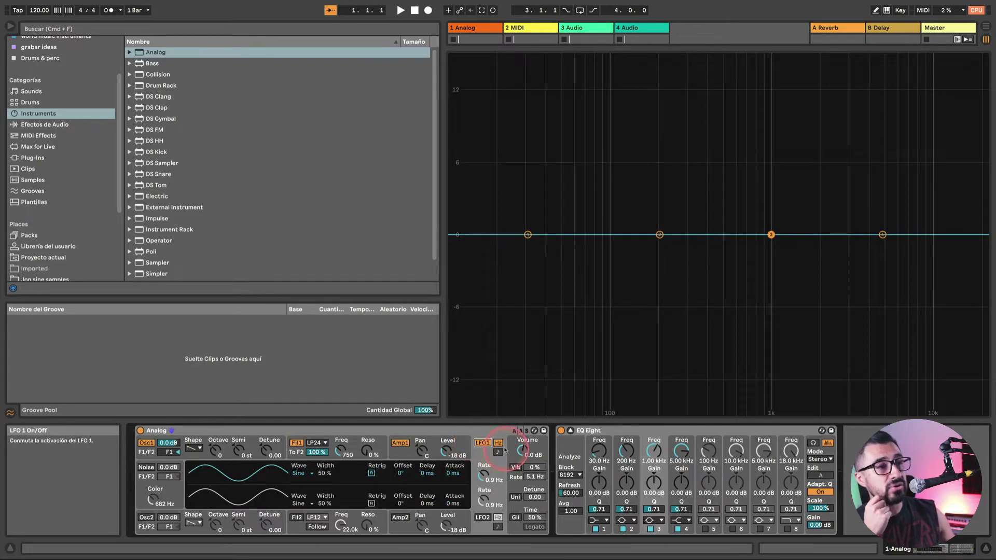
- Sync LFO 1's rate to tempo at 1/4 and set Amp 1's level modulation by LFO 1 to 1.00
left_click(498, 452)
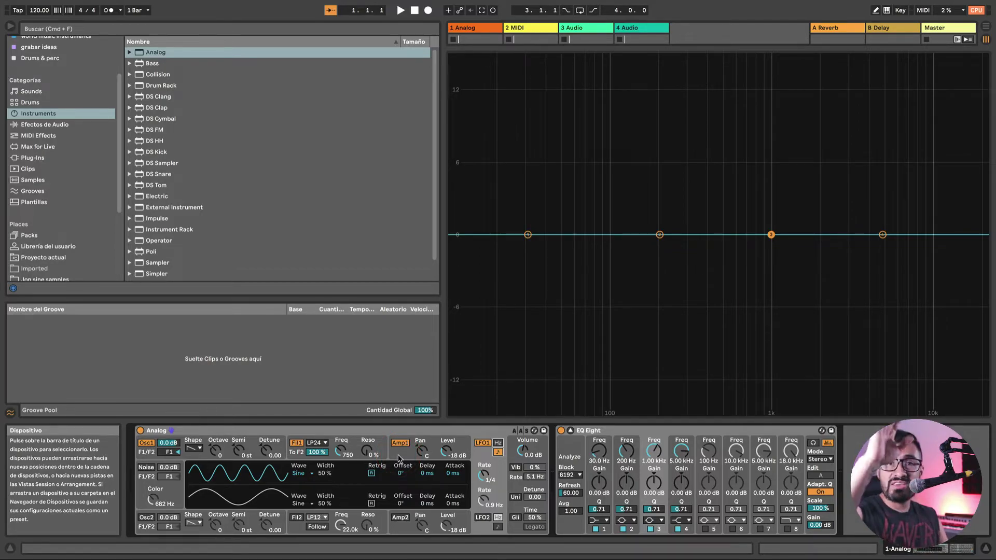
left_click(423, 456)
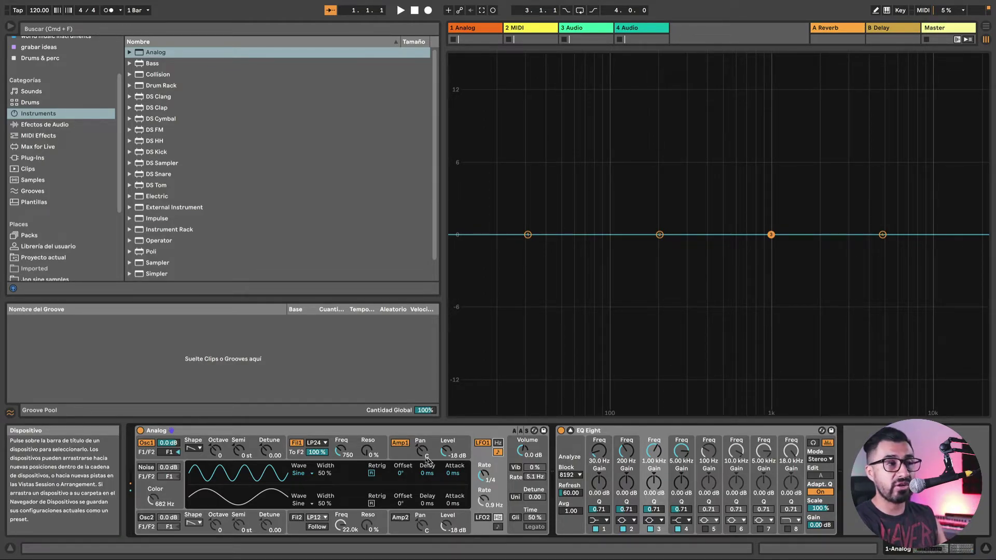
left_click(399, 454)
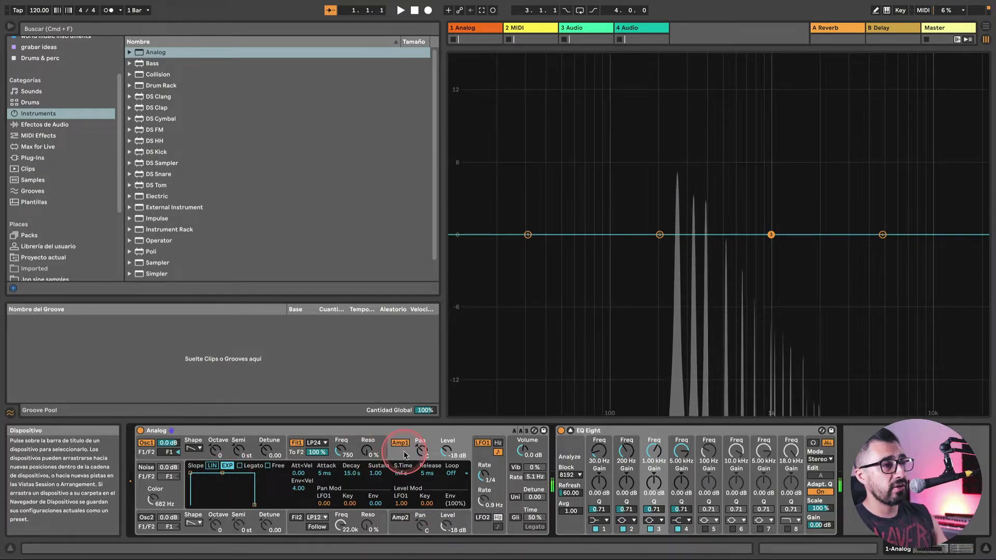
- Change LFO 1's waveform from Sine to Rect with a 50 % width
left_click(479, 456)
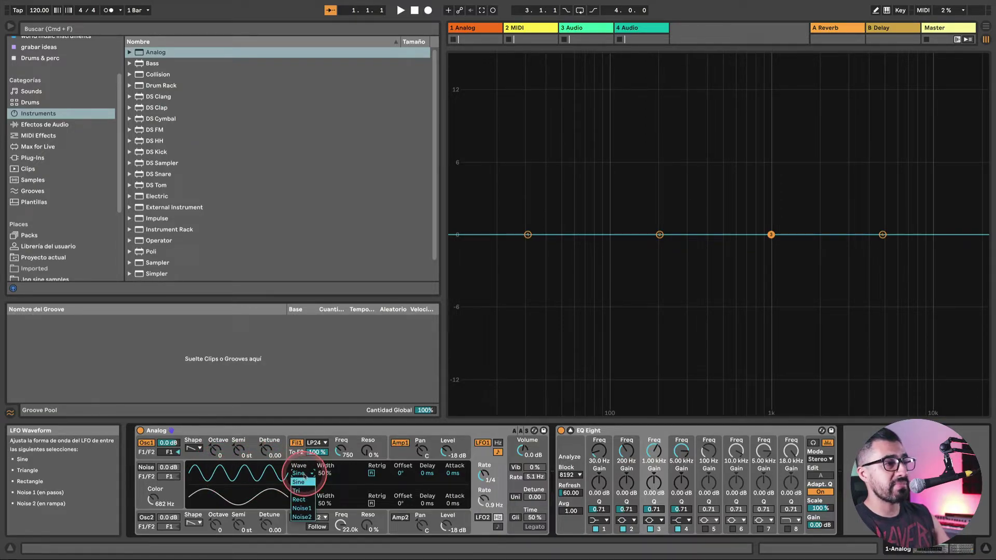
left_click(307, 501)
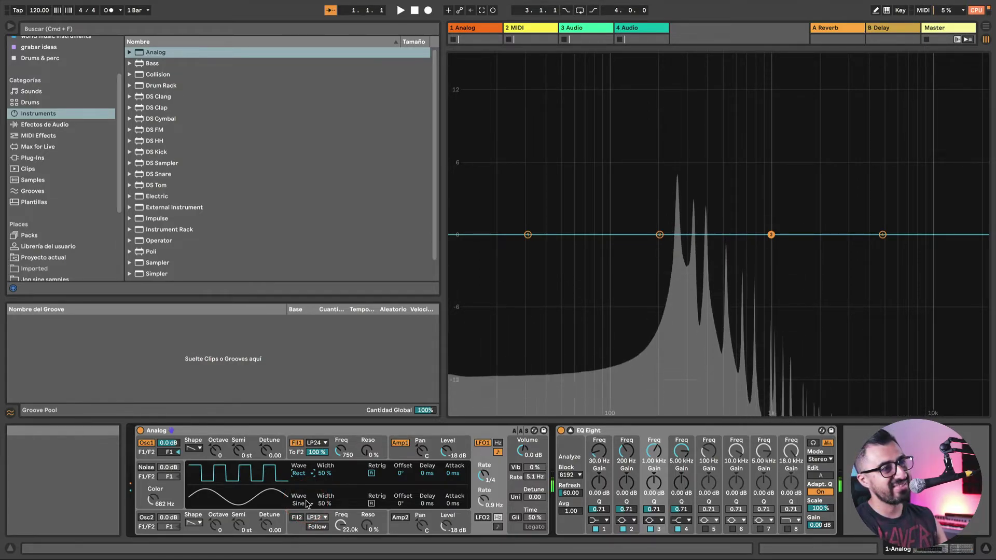
left_click_drag(323, 473, 324, 480)
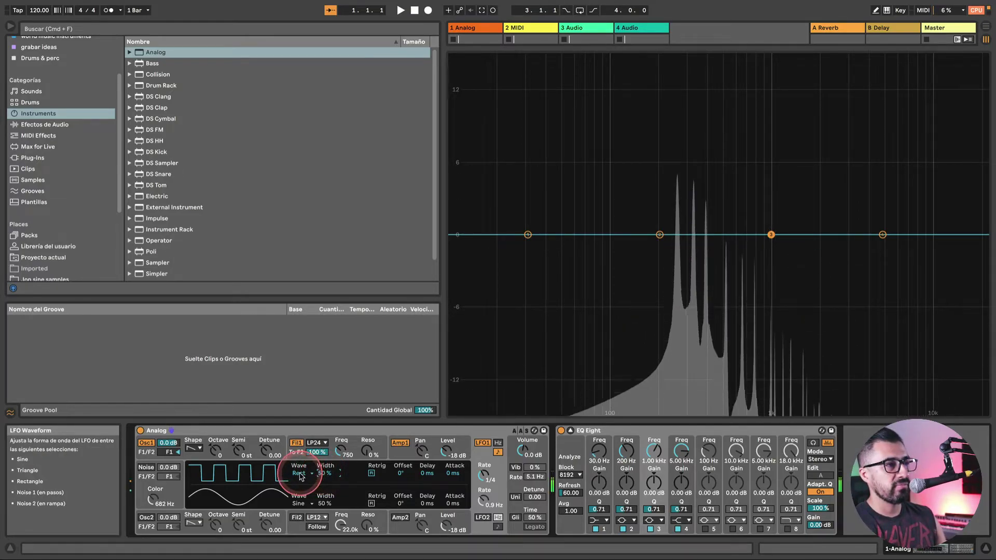
- Lower Amp 1's LFO level modulation to 0.36, and give Filter 1 an LFO cutoff modulation of 1.66 with a 3.8 kHz cutoff
left_click(399, 455)
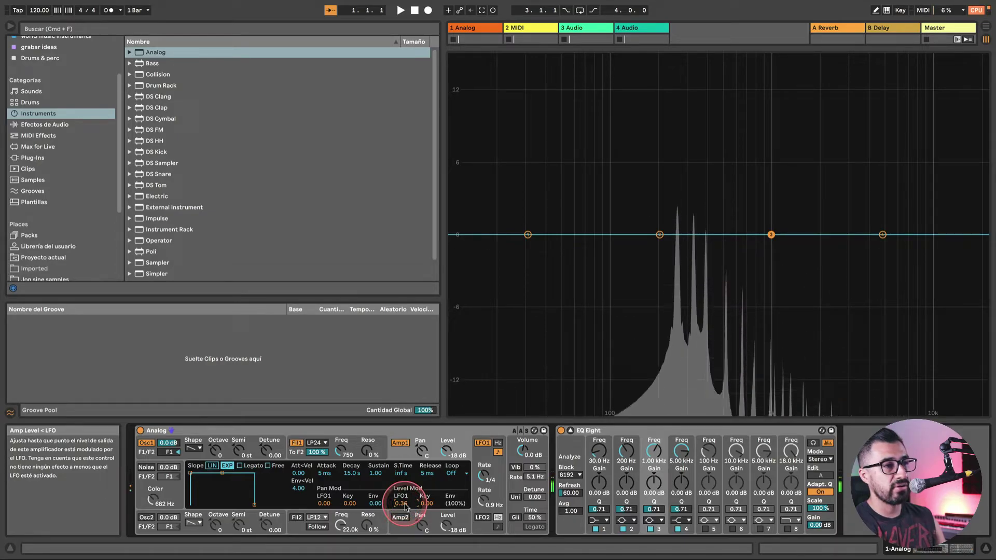
left_click(354, 441)
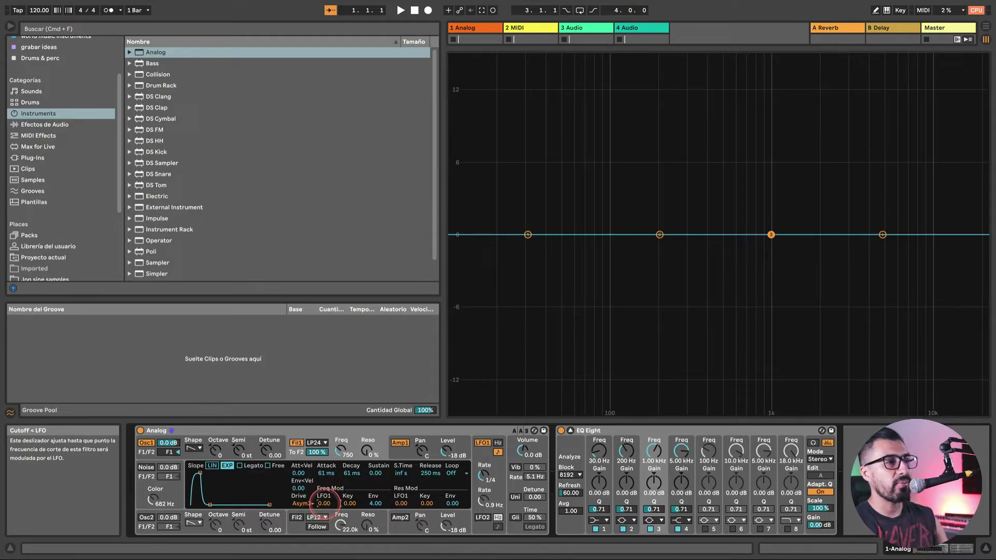
left_click_drag(326, 503, 325, 510)
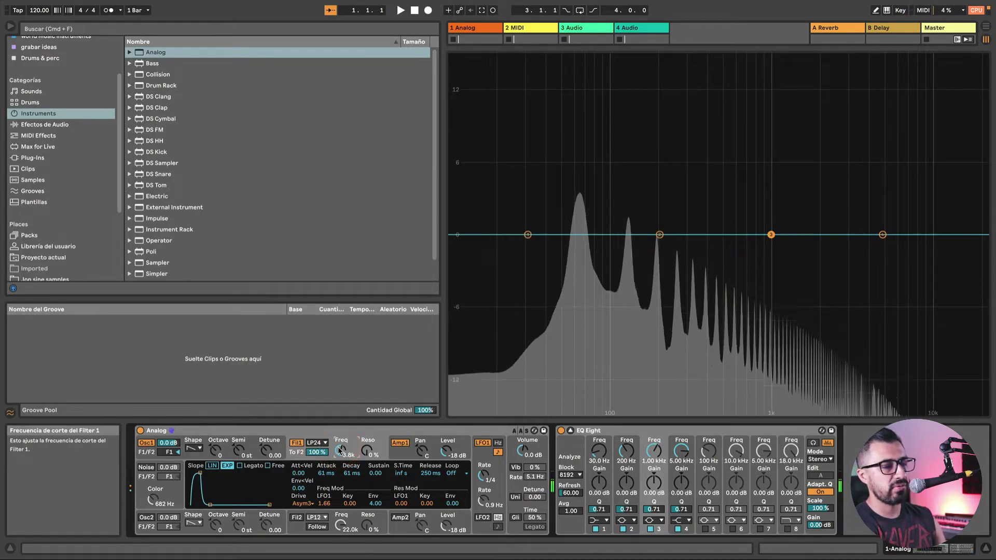
- Lower Amp 1's envelope sustain to 0.69 and Filter 1's cutoff to 1.6 kHz
left_click(404, 456)
left_click_drag(222, 473, 223, 483)
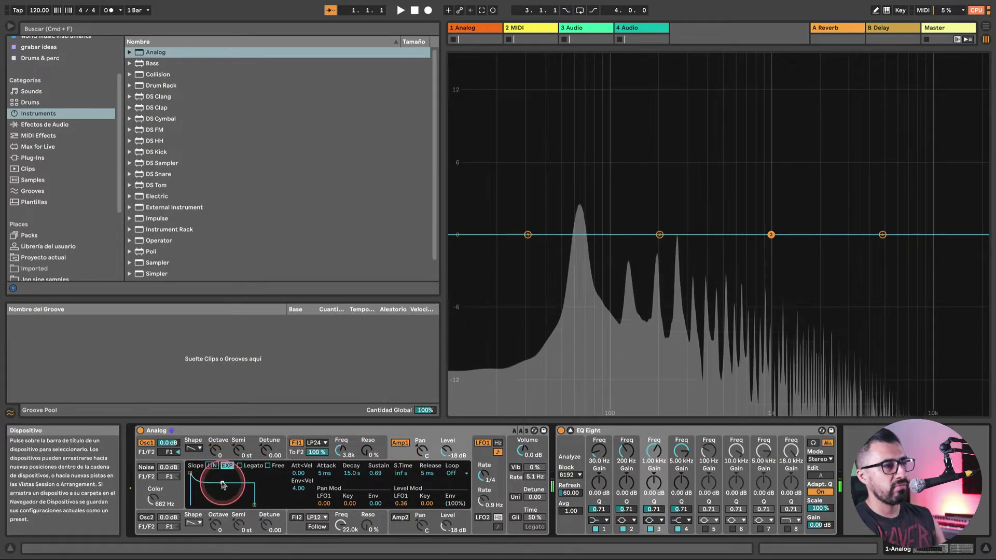
left_click(341, 449)
left_click_drag(340, 449, 341, 462)
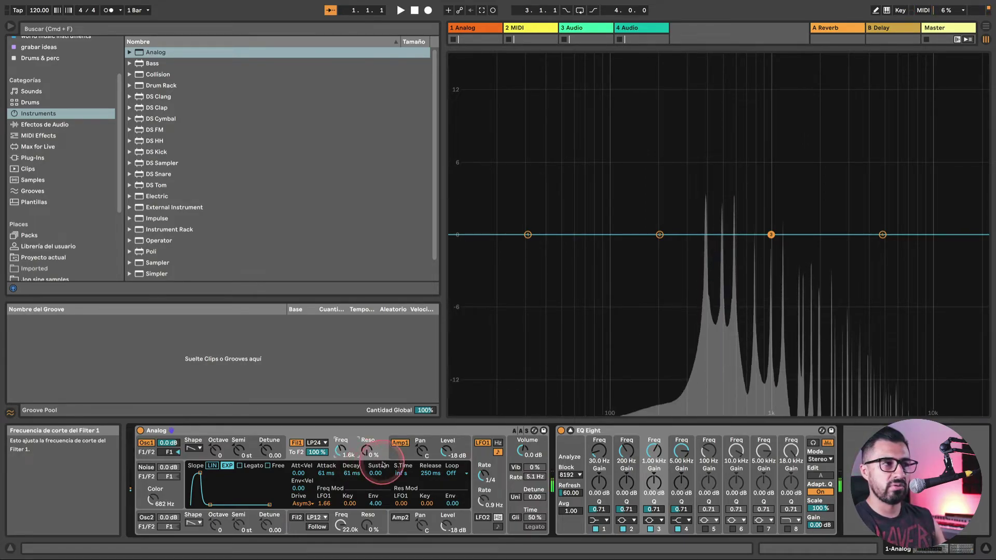
- Reduce Amp 1's LFO level modulation to 0.05, reset Filter 1's LFO cutoff modulation to zero and raise it to 1.08
left_click(394, 447)
left_click_drag(399, 502, 403, 506)
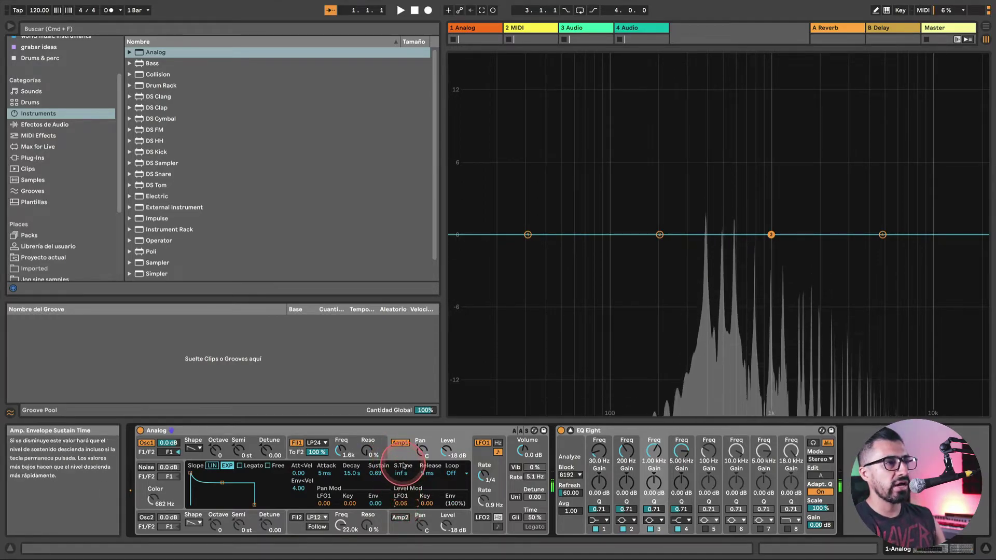
left_click(381, 444)
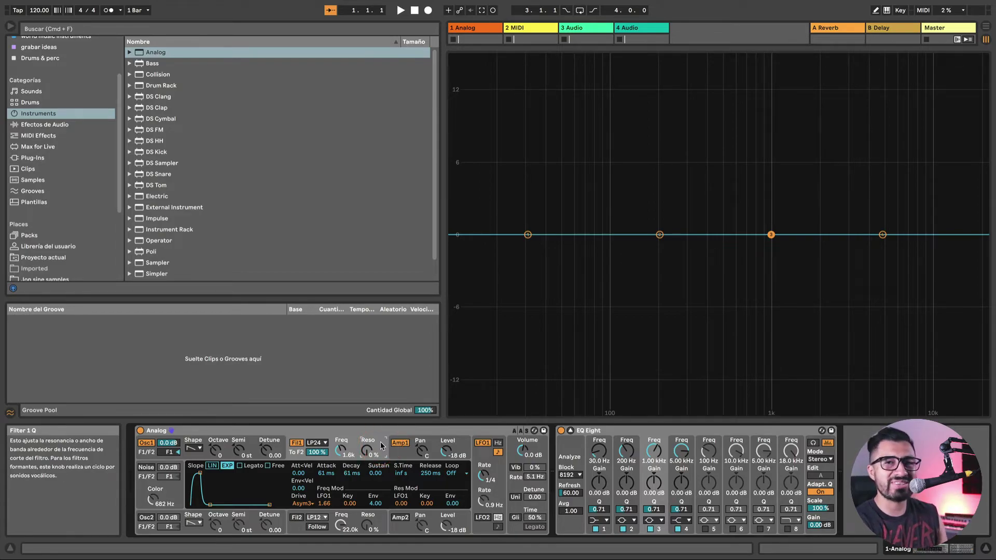
left_click(324, 503)
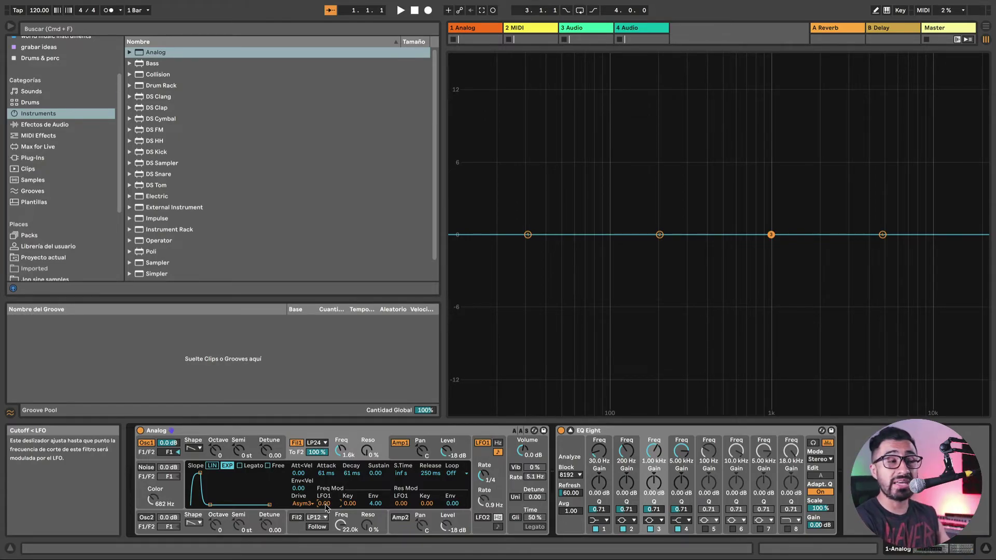
left_click_drag(326, 504, 326, 504)
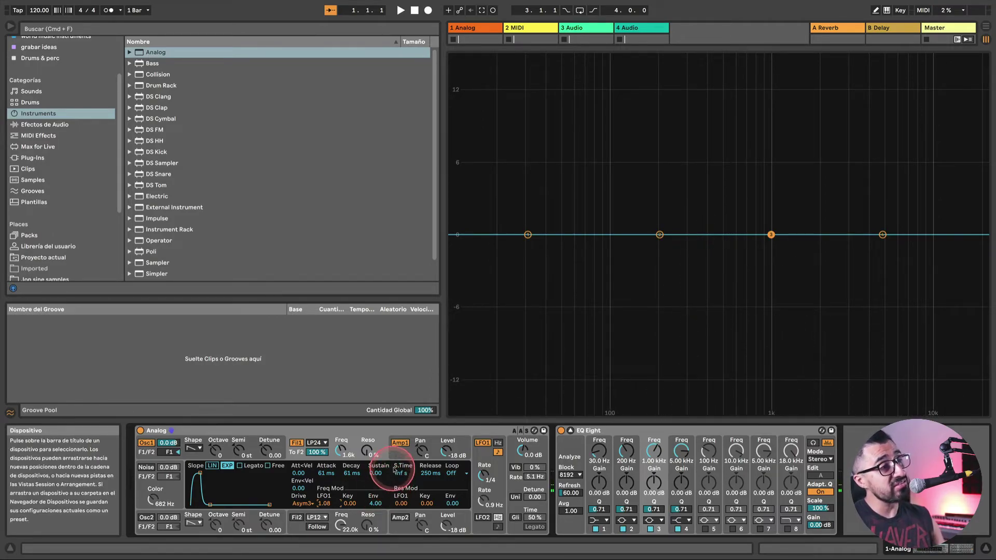
- Set Amp 1's envelope attack to 10 ms, and review LFO 1's settings and its modulation of Amp 1's level
left_click(398, 451)
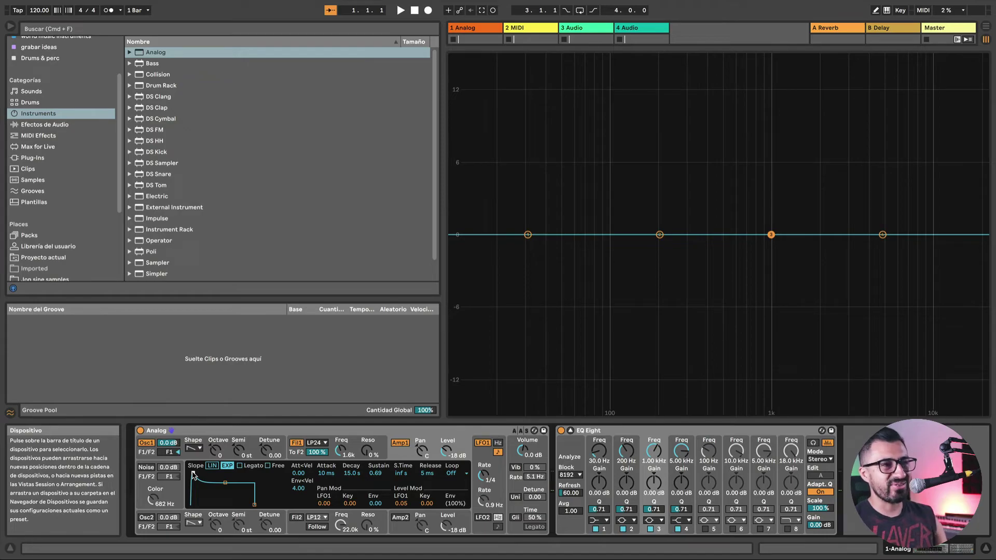
left_click(482, 458)
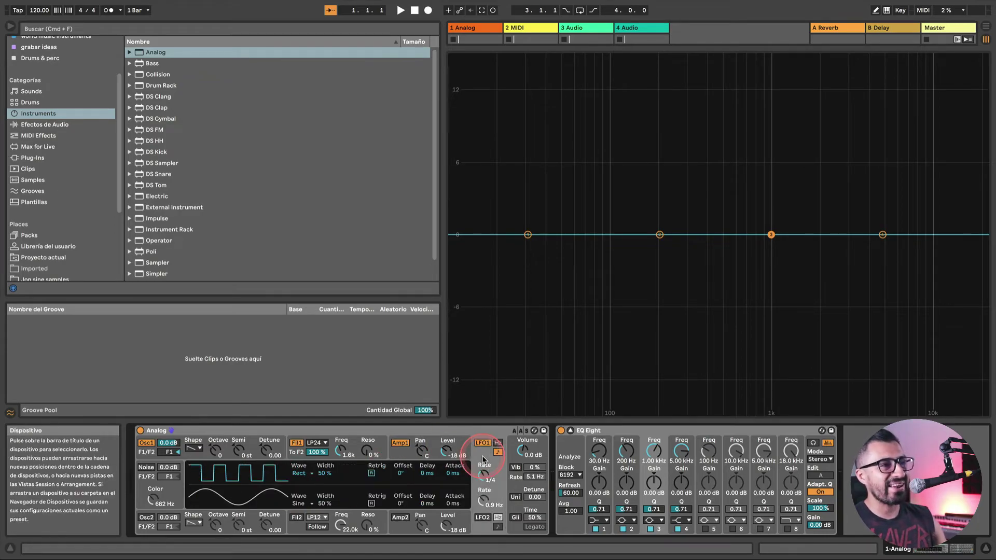
left_click(405, 452)
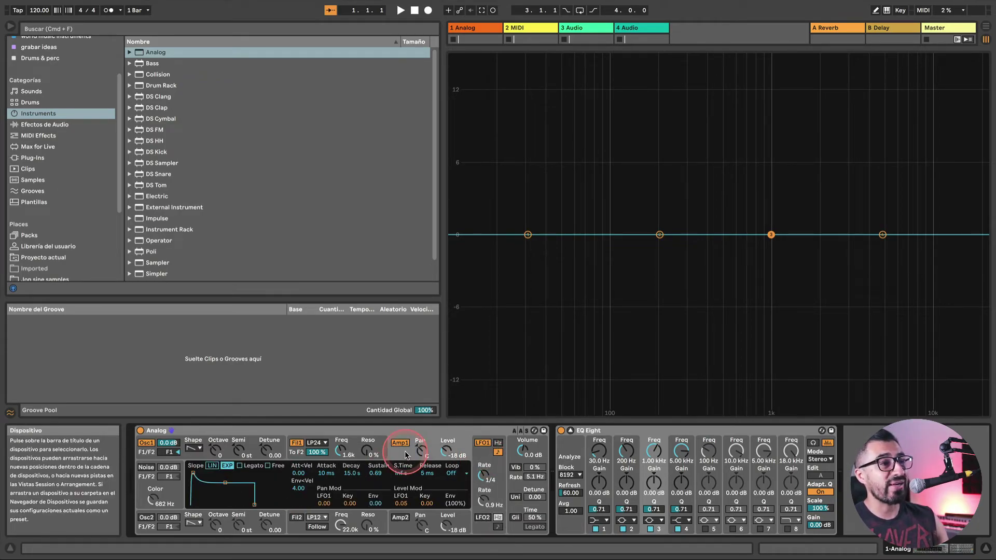
left_click_drag(399, 504, 399, 503)
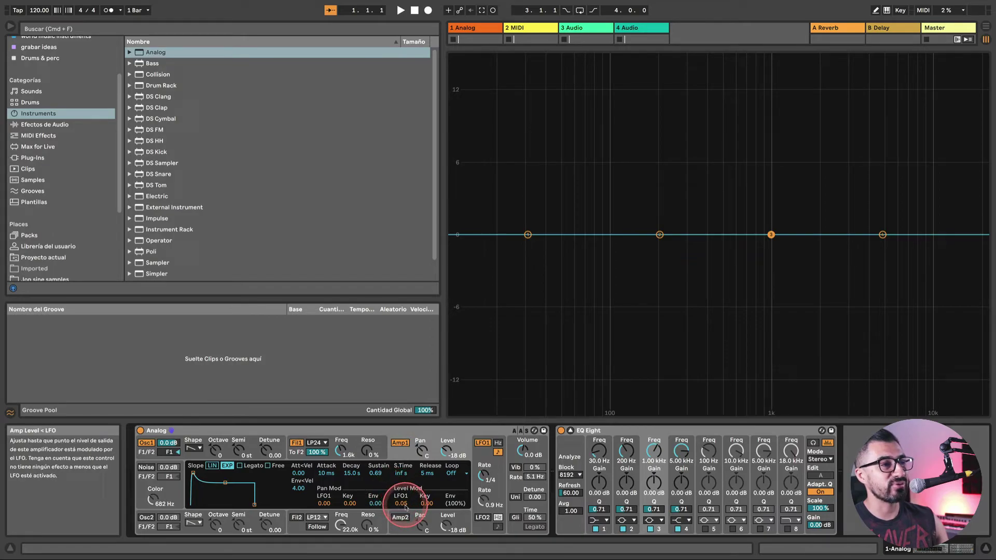
- Reduce Filter 1's LFO cutoff modulation to 0.17 and lengthen its envelope attack to 304 ms
left_click(353, 442)
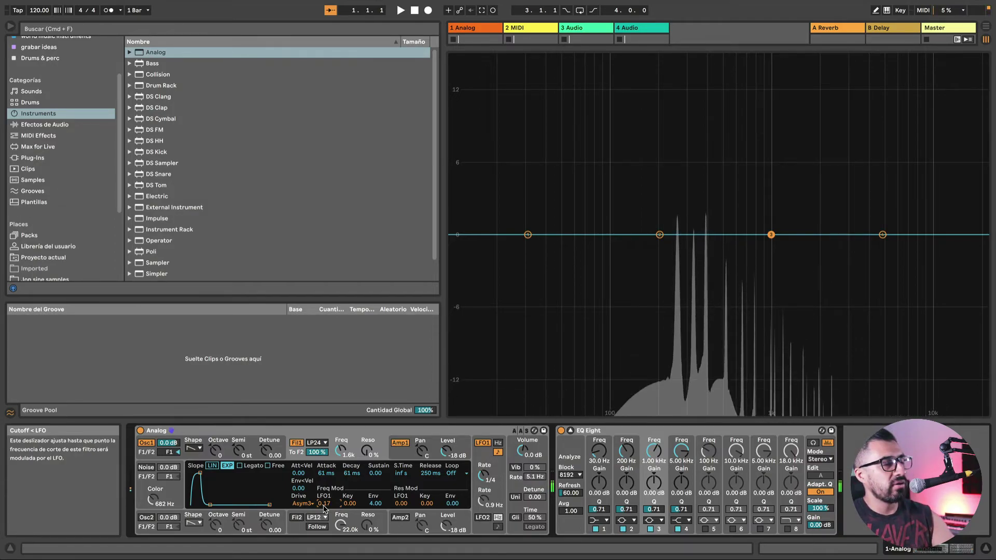
left_click_drag(261, 489, 191, 473)
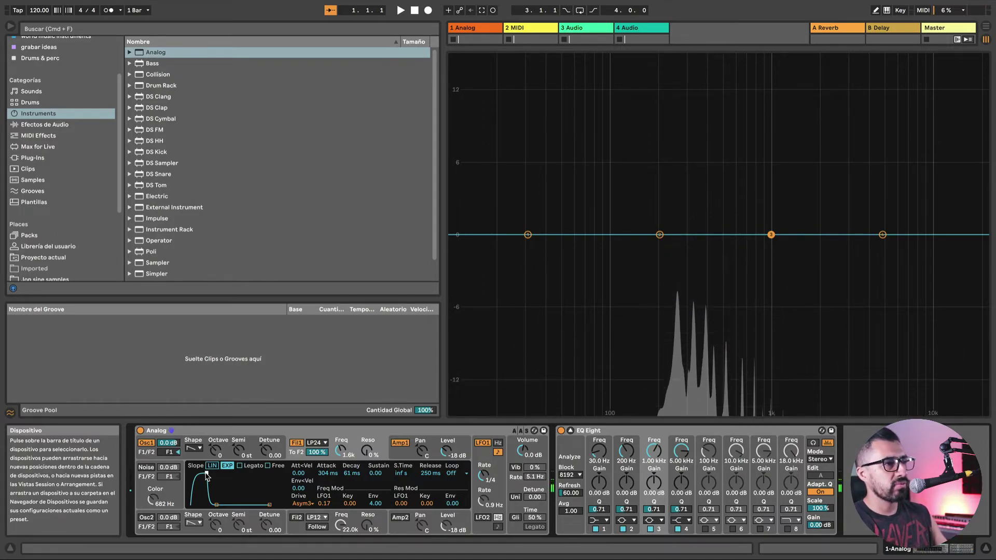
- Lengthen the envelope attack to 81 ms on Amp 1 and 3.06 s on Filter 1, and lower the filter's cutoff to 398 Hz
left_click(400, 442)
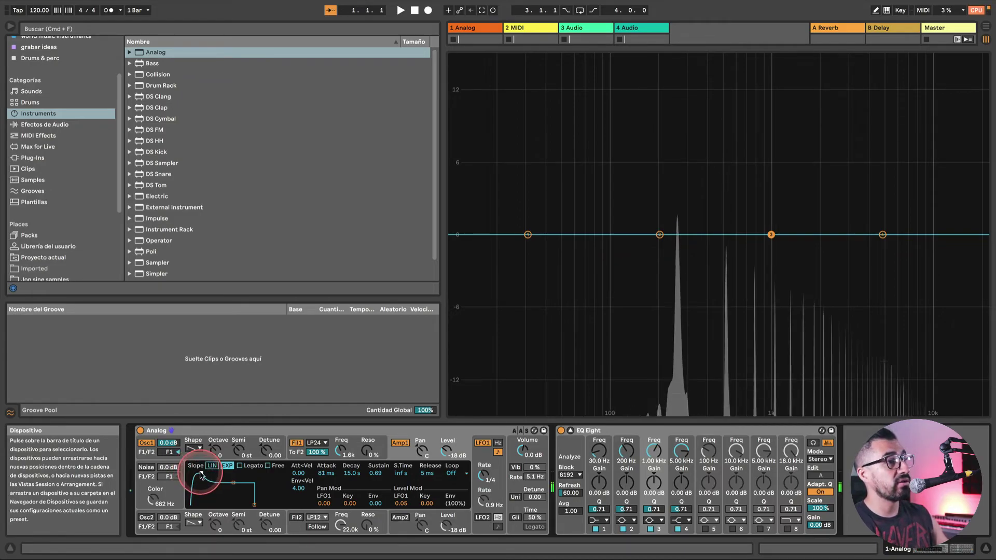
left_click(341, 449)
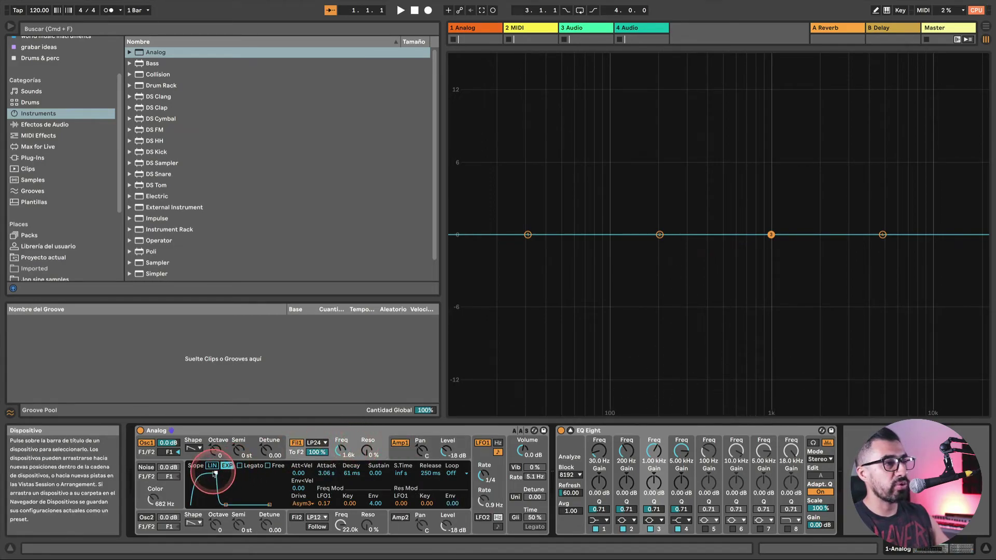
left_click_drag(339, 443, 337, 453)
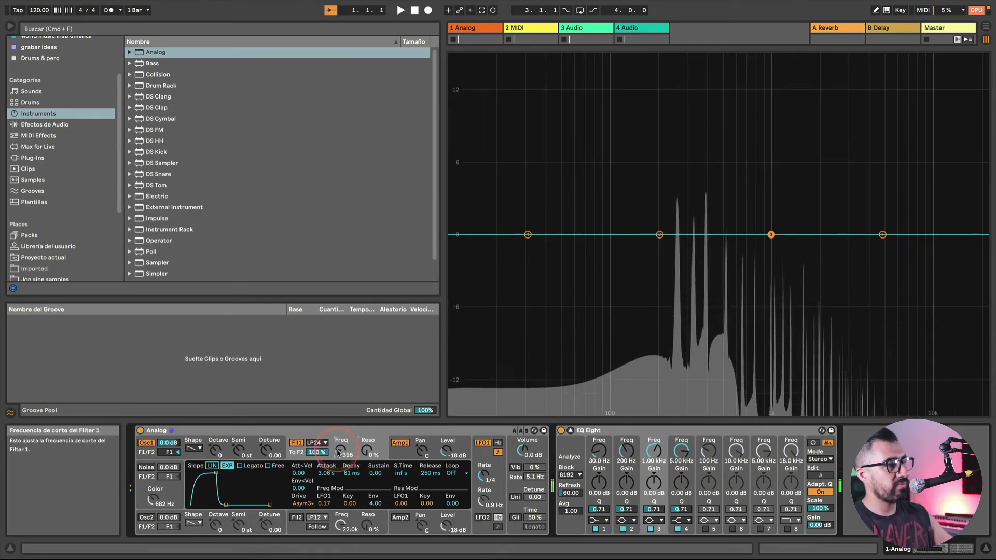